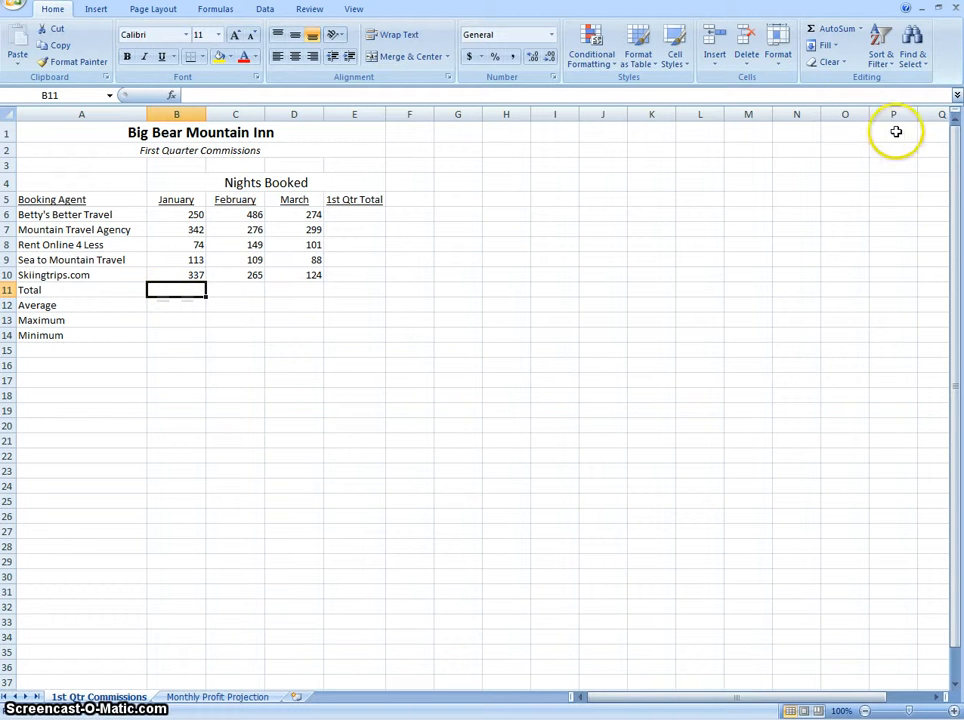
Total the January, February and March nights booked in B11, C11 and D11 by summing rows 6 to 10 of each column
click(838, 31)
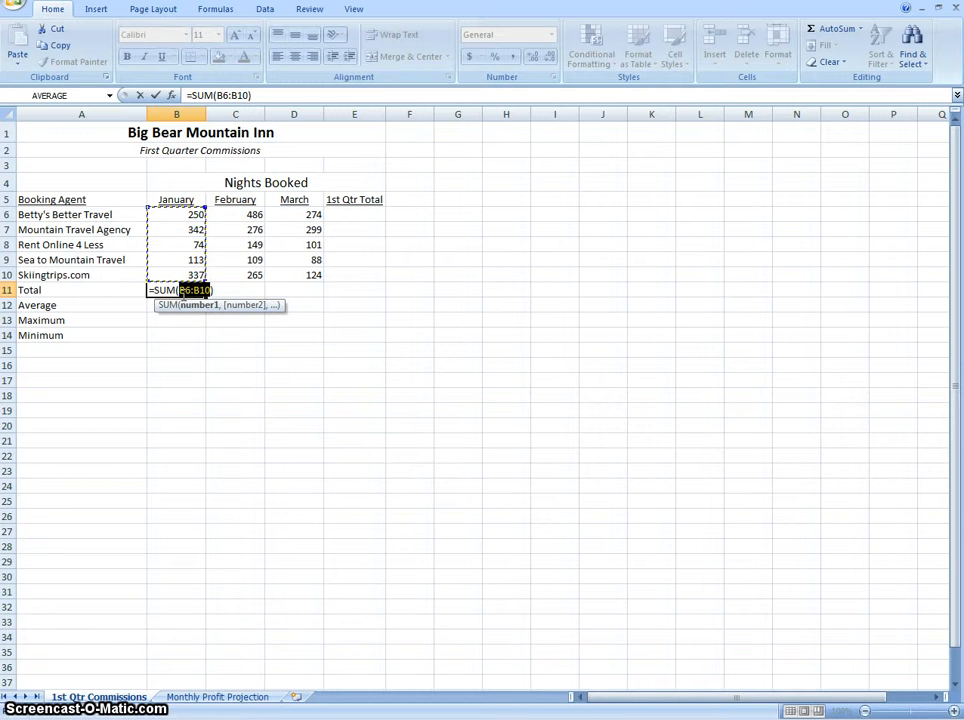
key(Return)
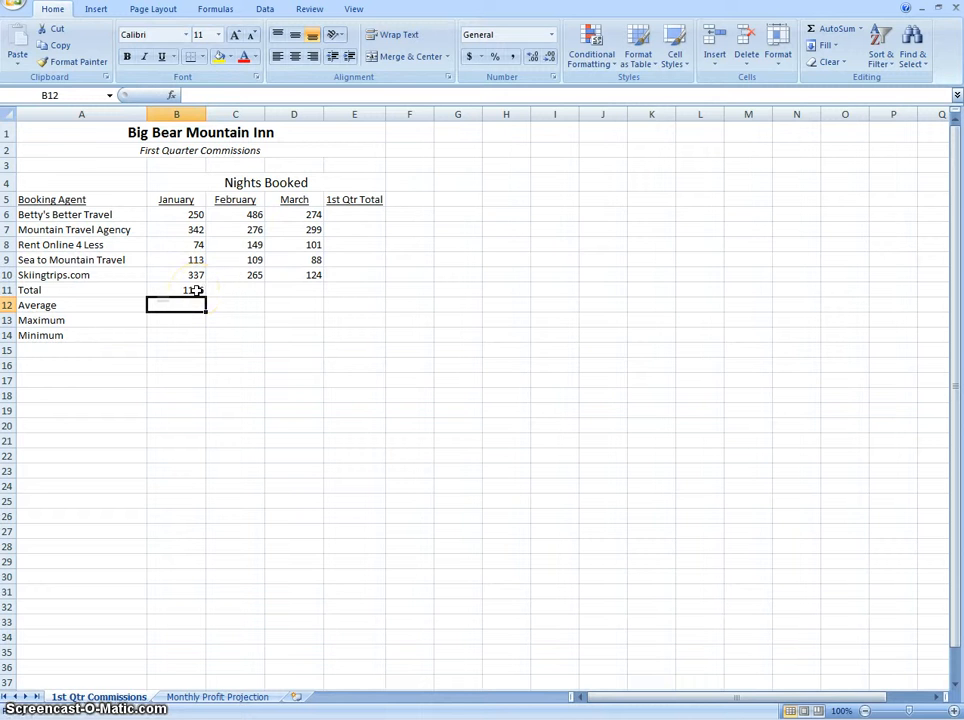
click(236, 289)
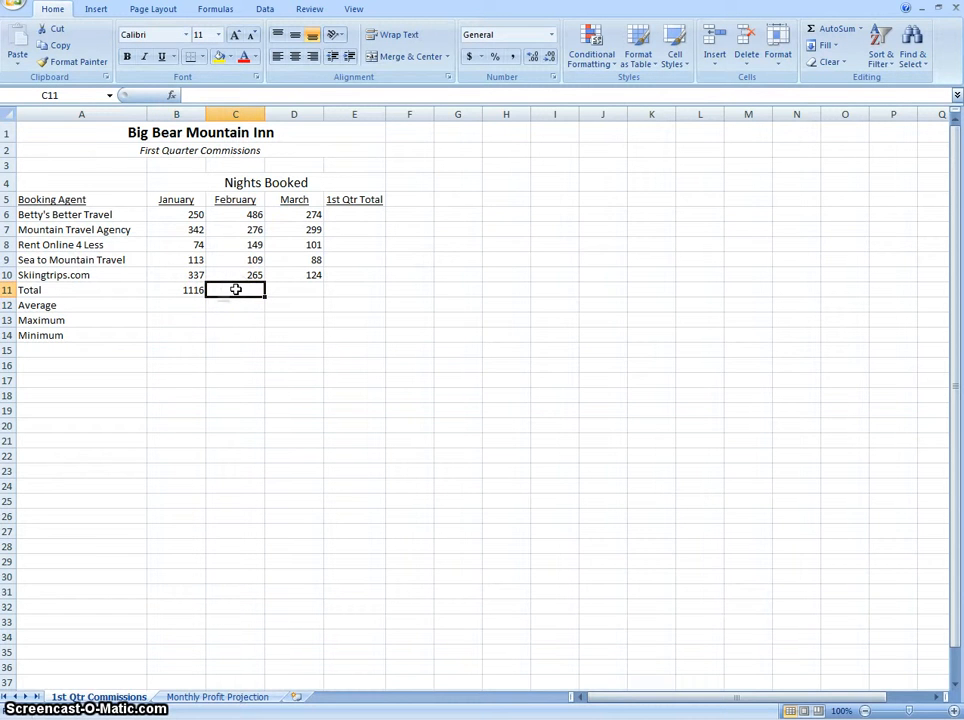
click(832, 33)
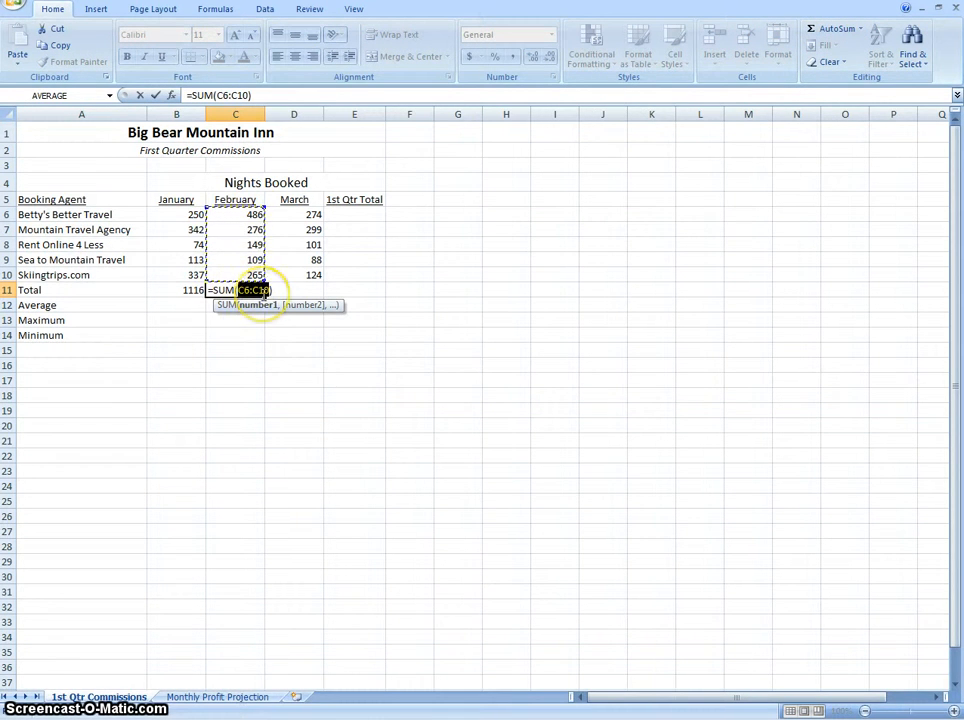
key(Return)
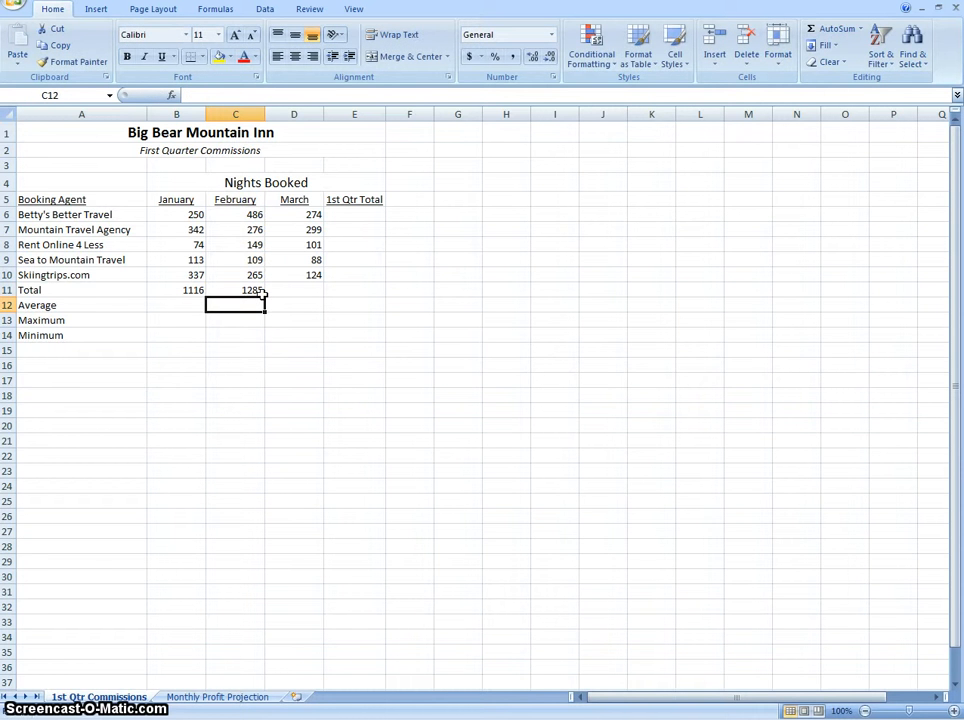
click(280, 291)
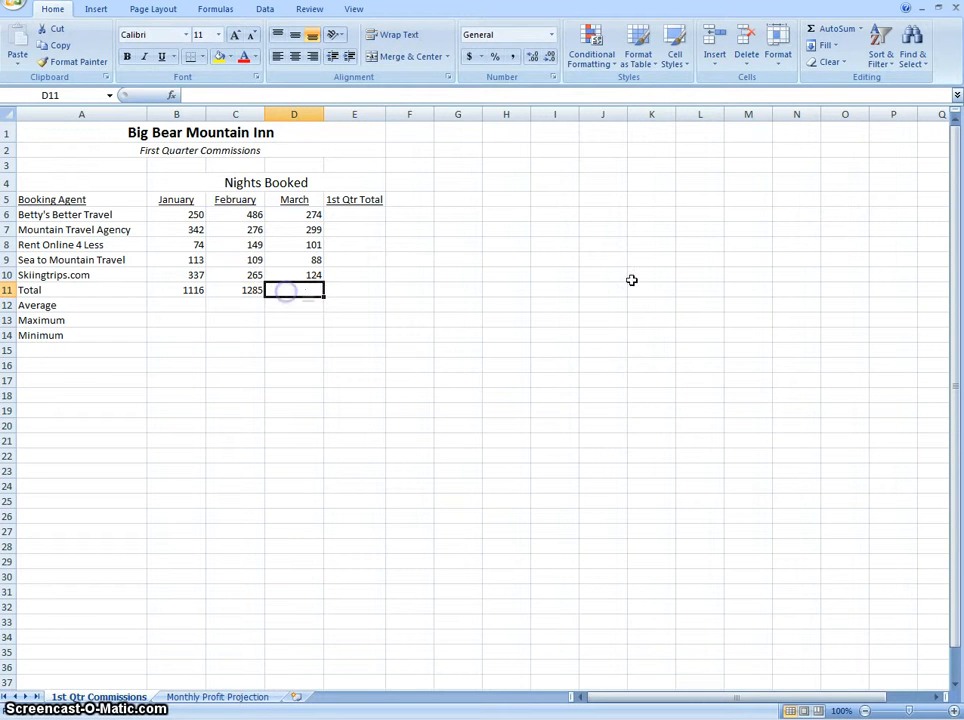
click(828, 28)
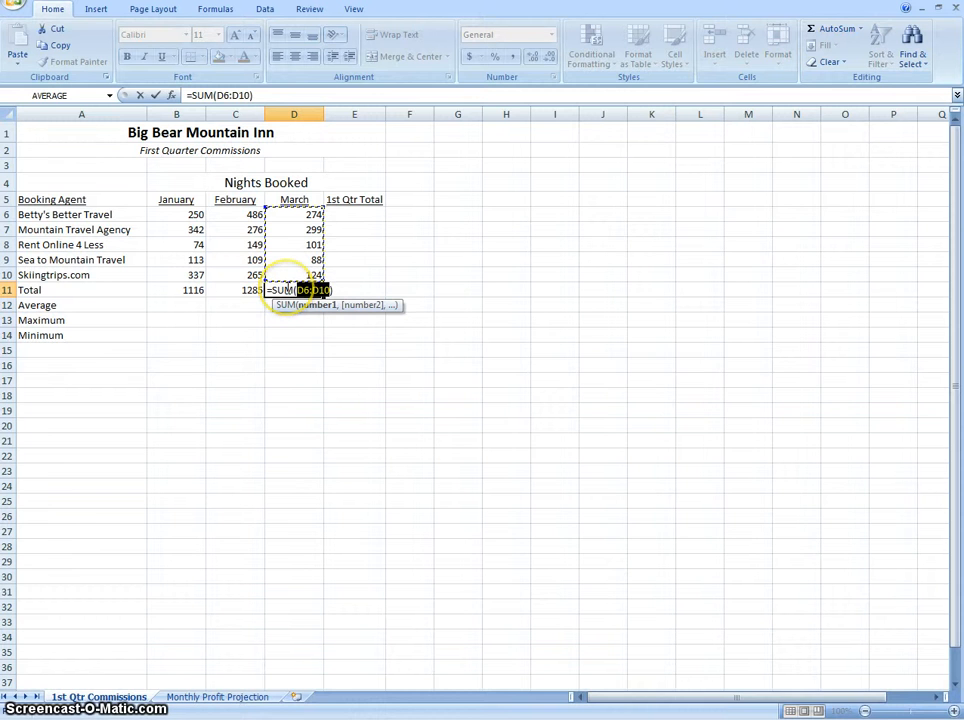
key(Return)
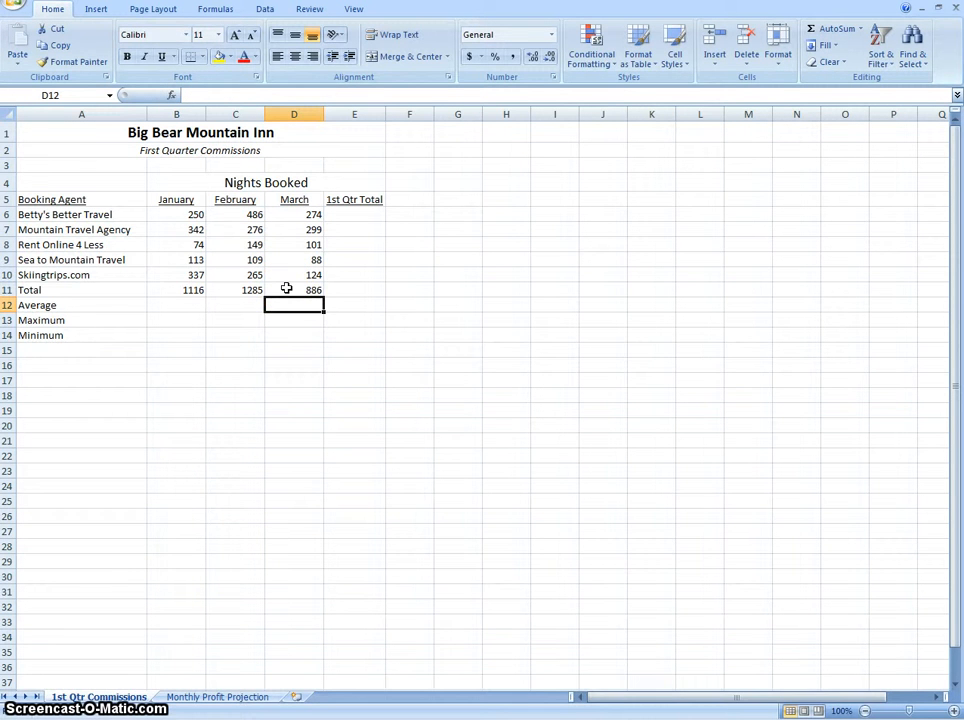
Sum B6:D6 in the 1st Qtr Total cell E6 and fill the formula down through E11
click(352, 220)
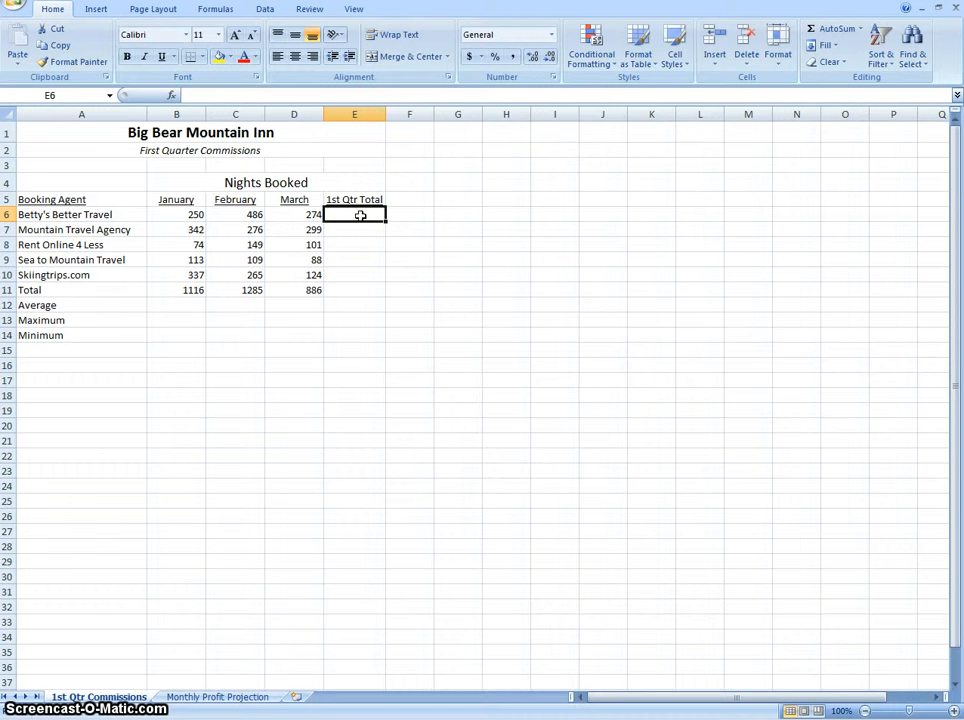
click(822, 31)
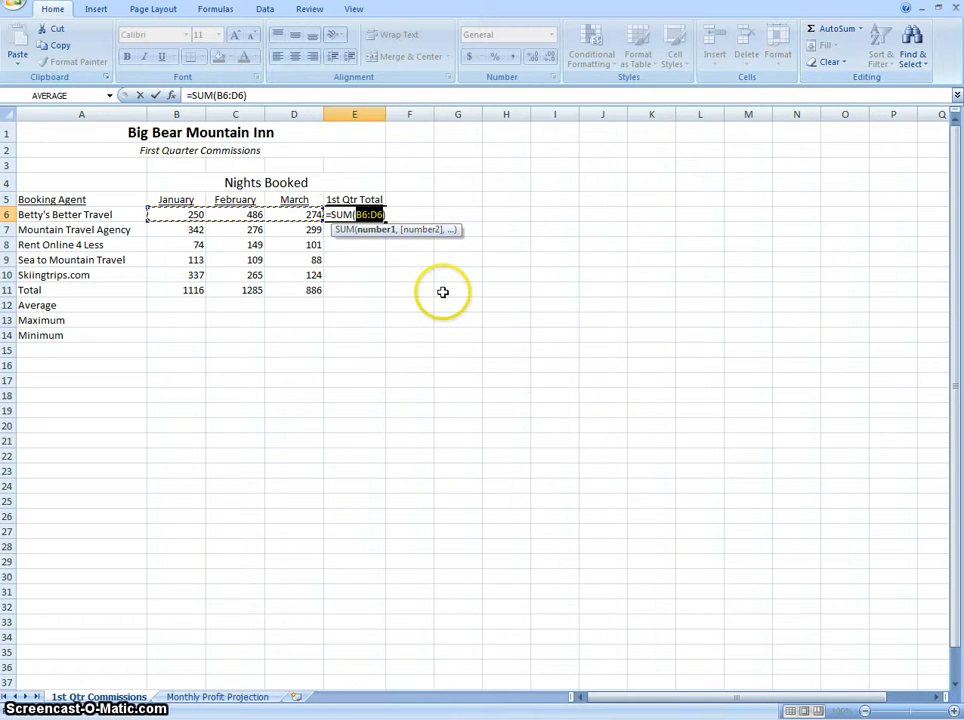
key(Return)
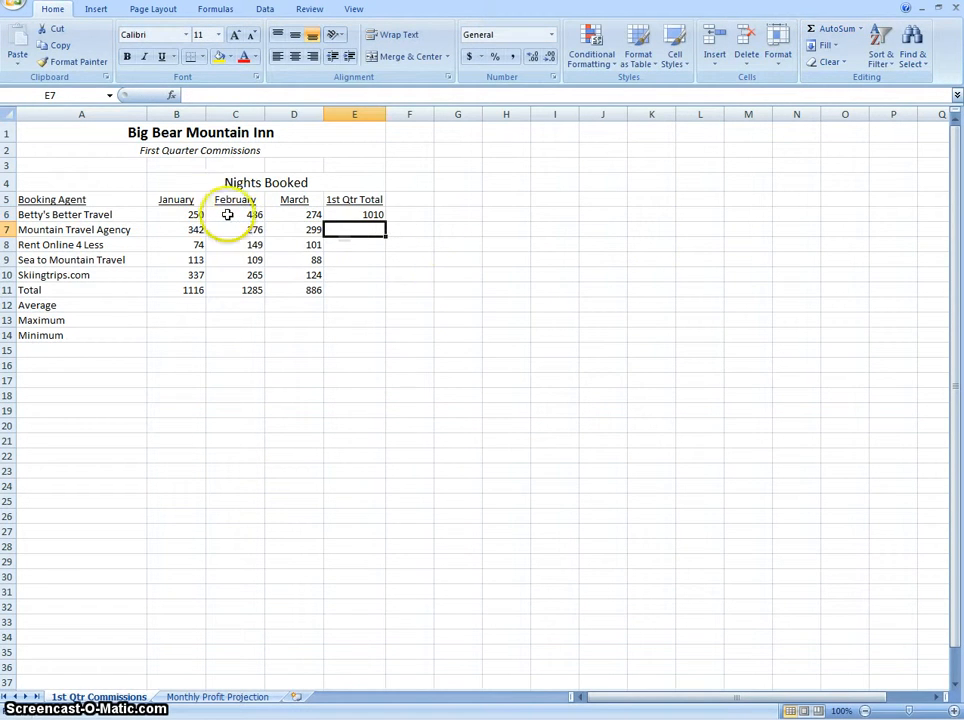
click(376, 214)
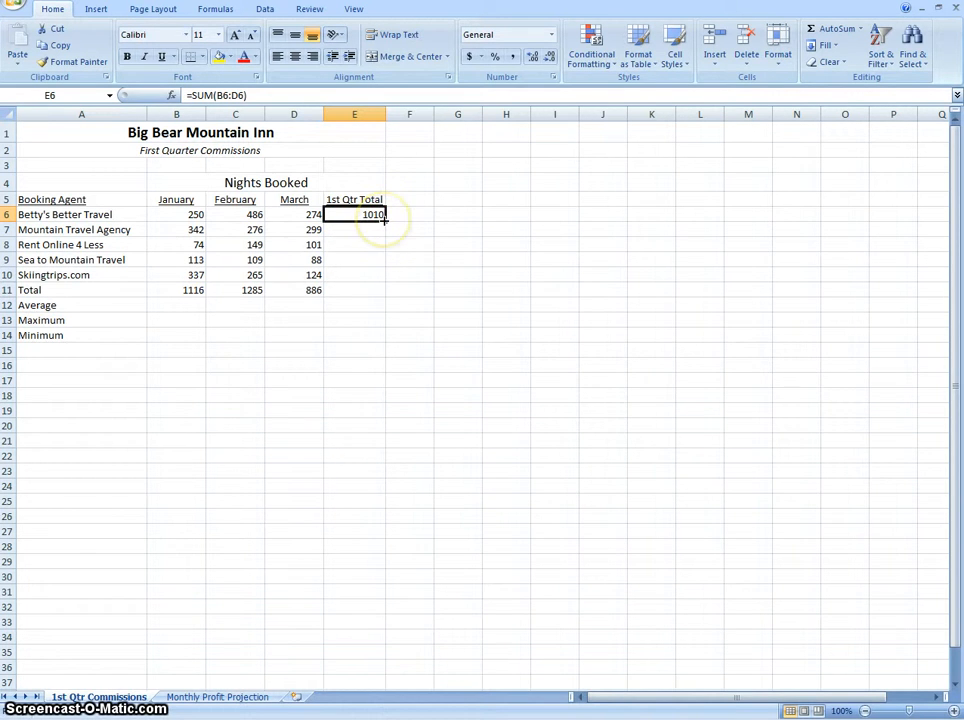
drag(385, 218, 376, 295)
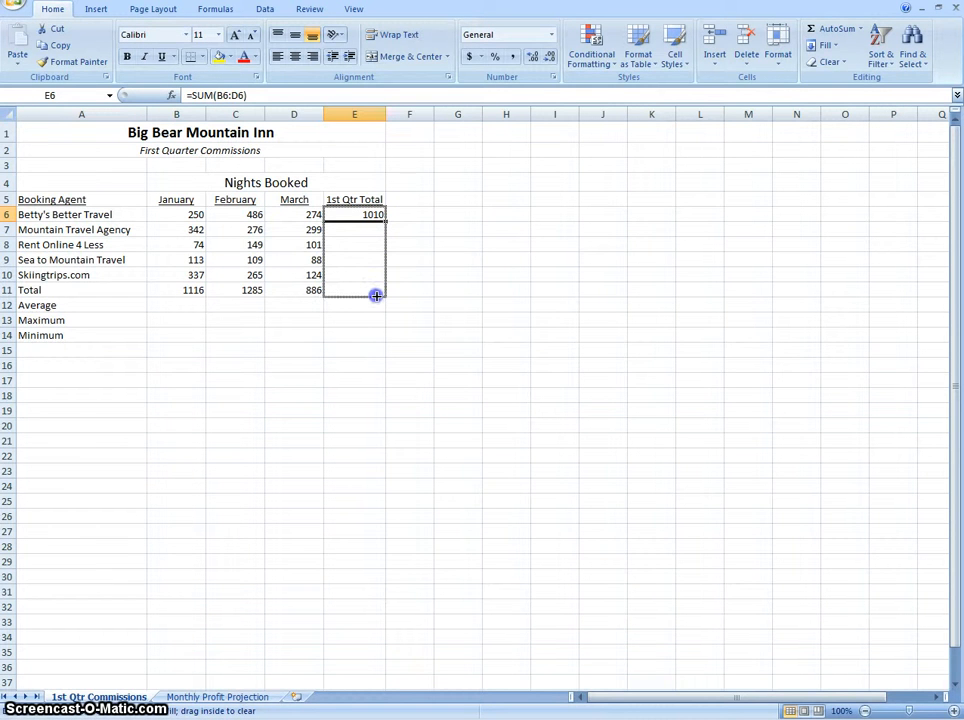
drag(376, 295, 377, 301)
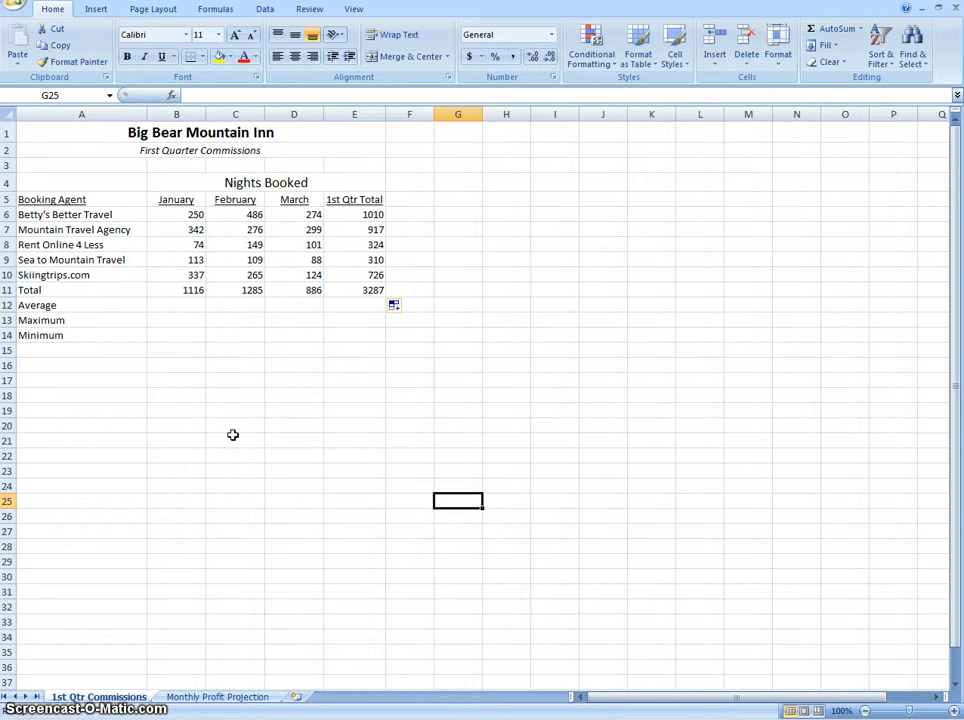
On the Monthly Profit Projection sheet, calculate Revenue in B6 with the formula =B4*B17
click(236, 700)
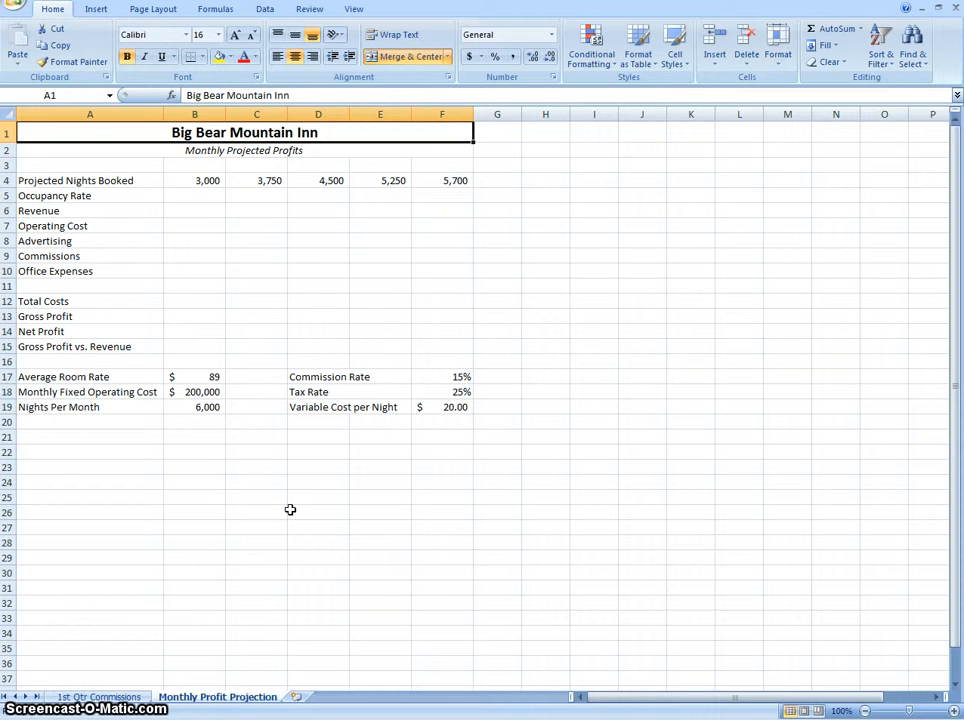
click(208, 214)
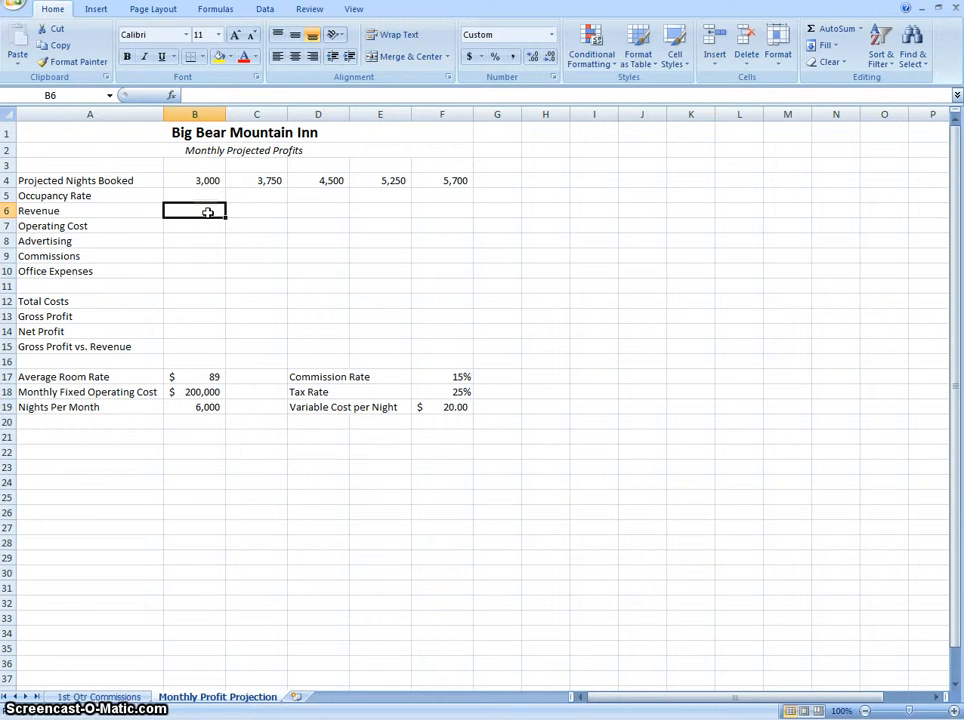
text(=)
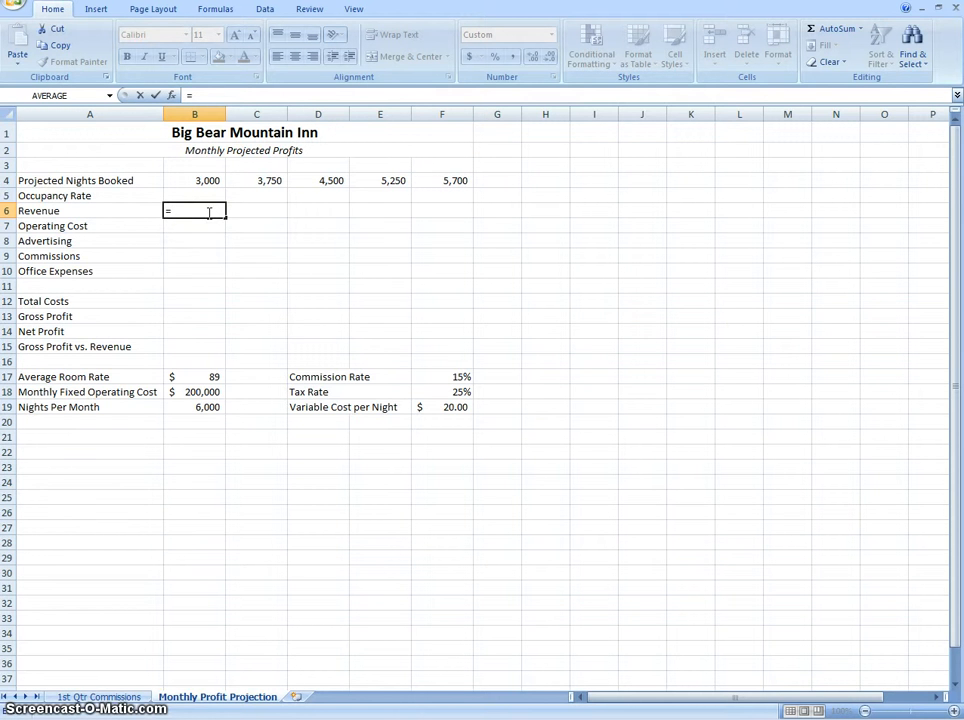
text(B4)
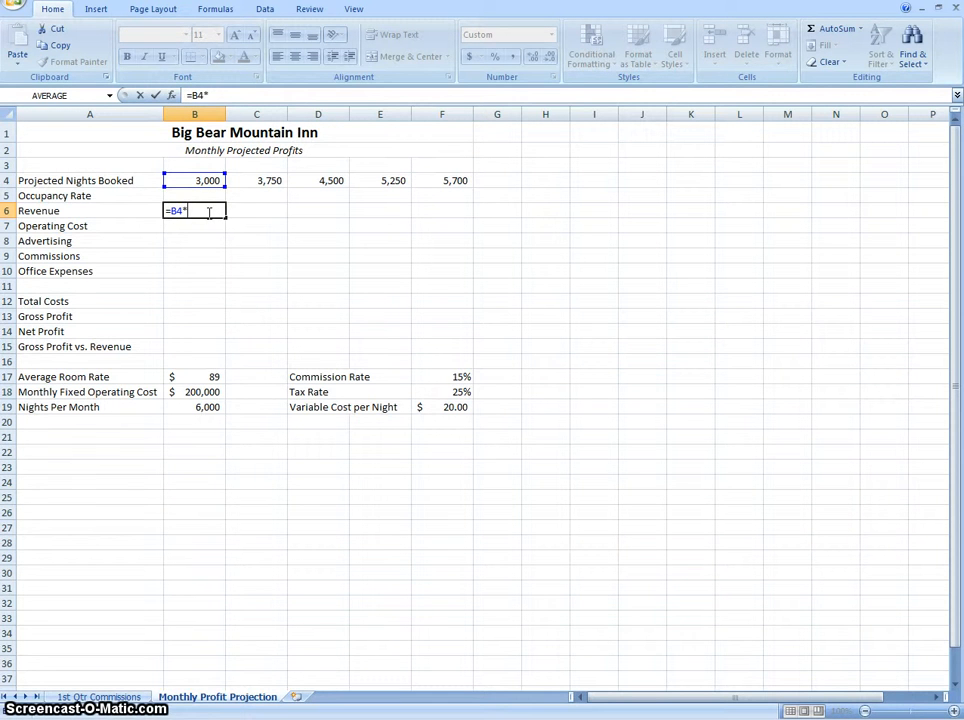
text(*B)
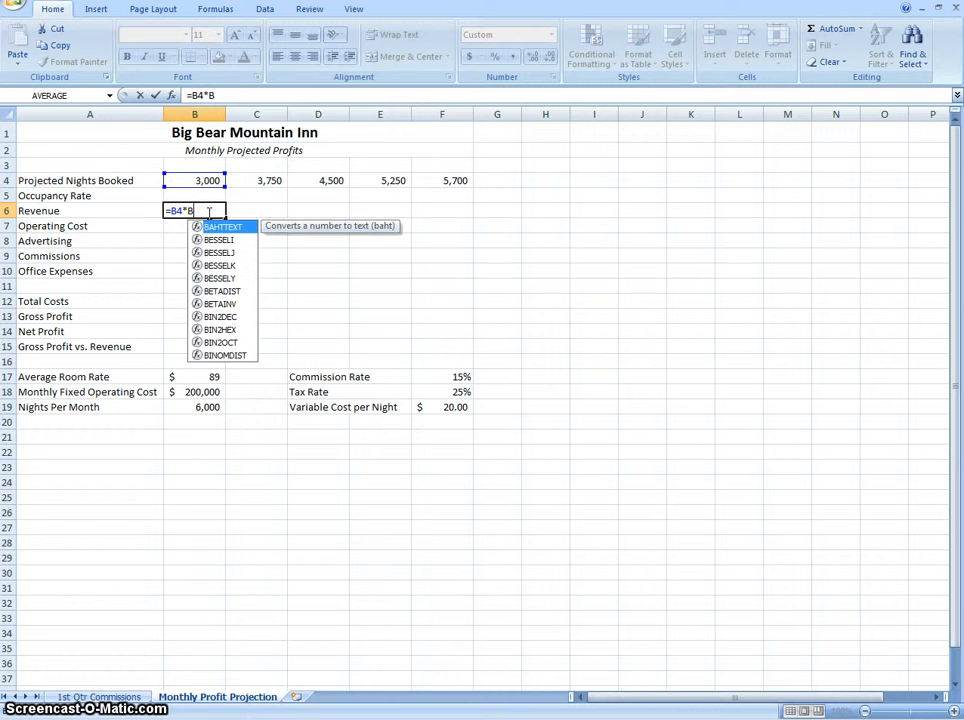
text(17)
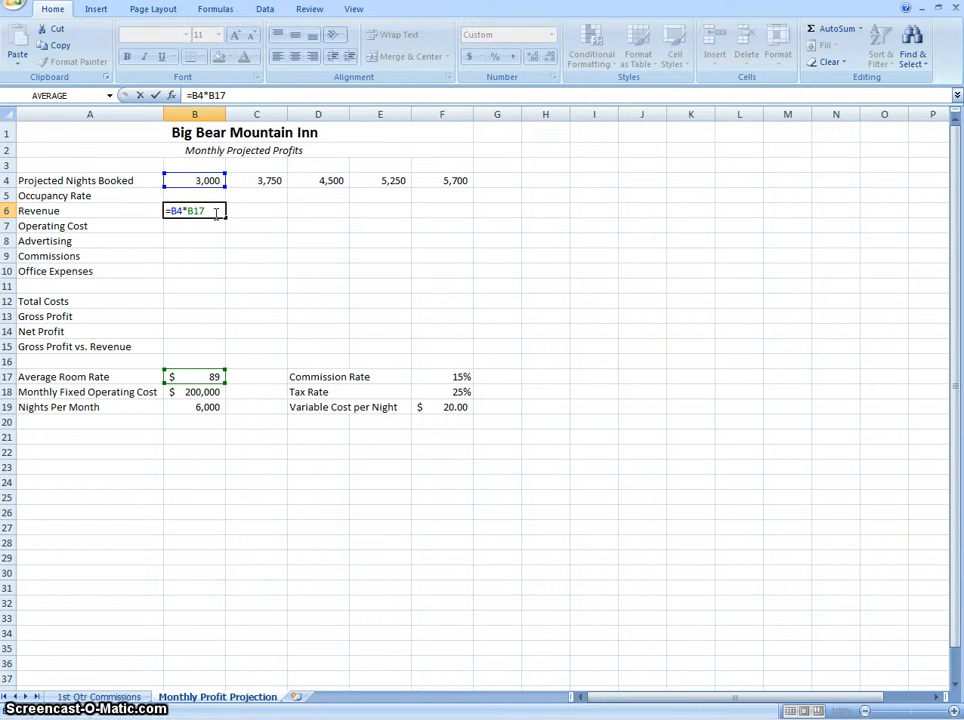
key(Return)
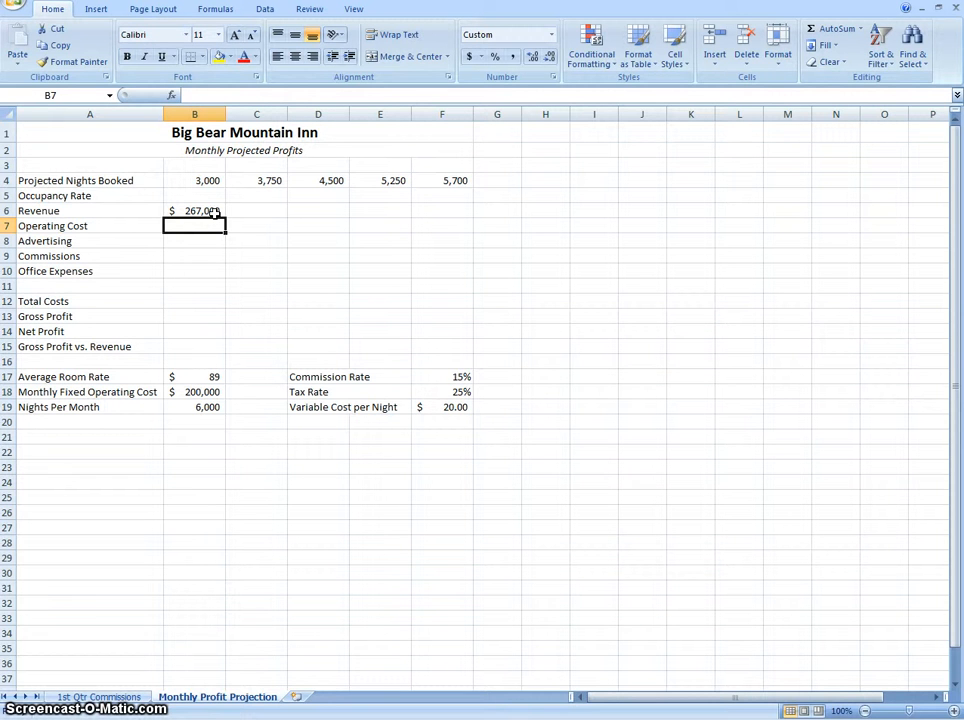
Calculate the Occupancy Rate in B5 with the formula =B4/B19
click(205, 197)
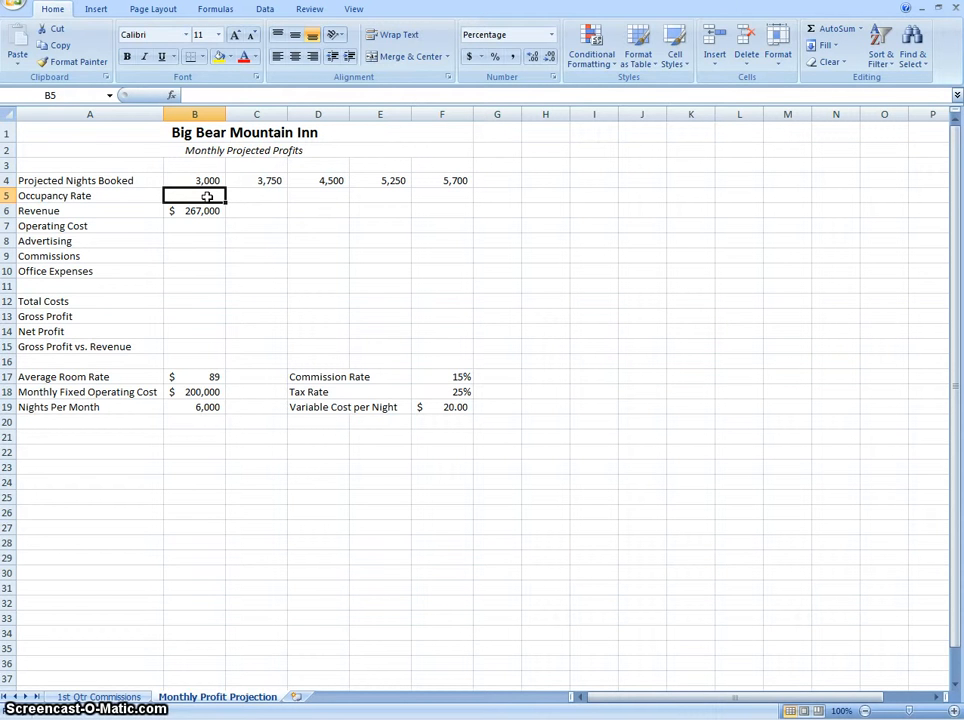
text(=b4/)
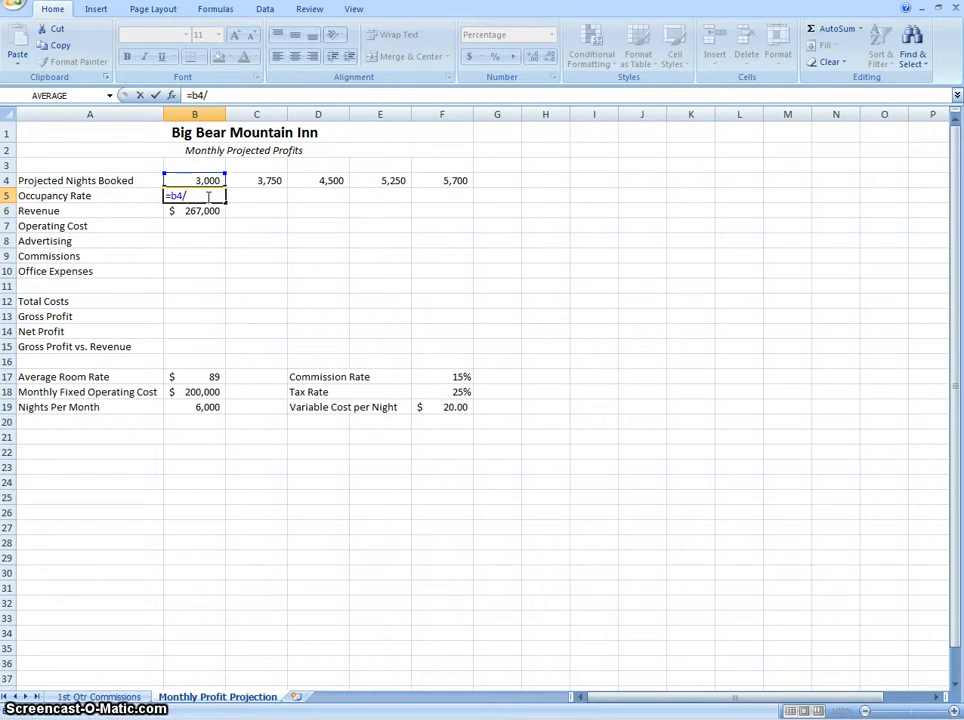
text(b19)
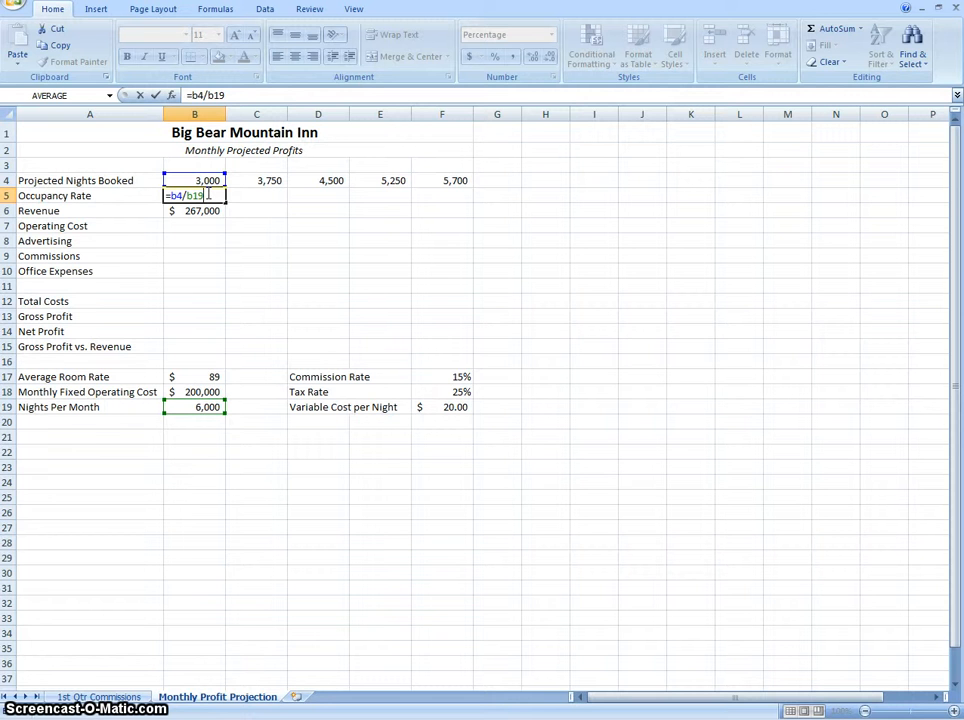
key(Return)
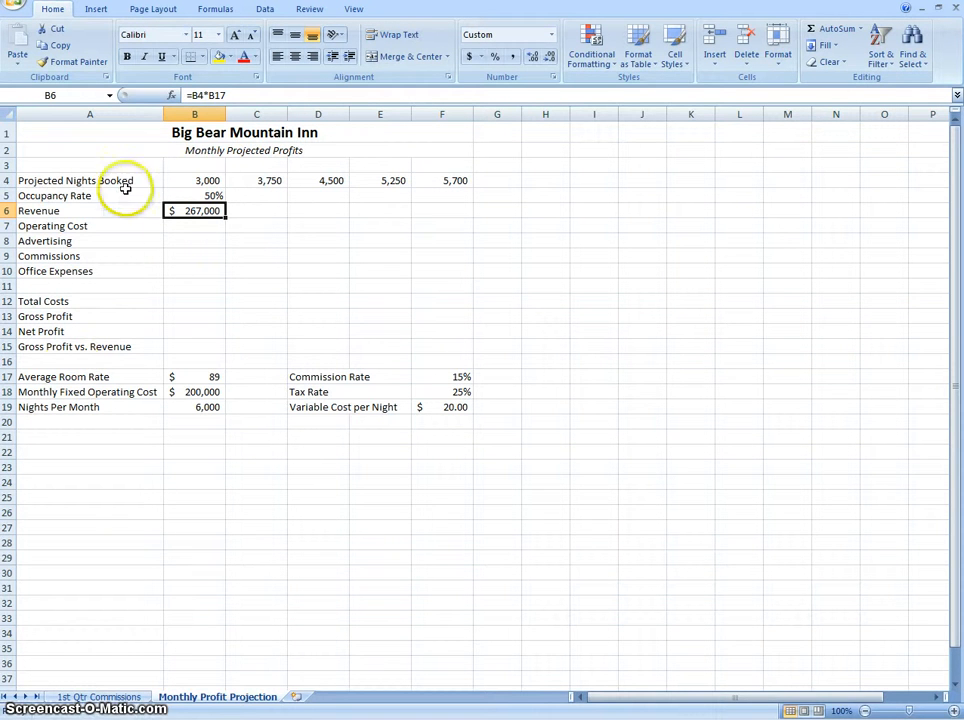
Calculate Operating Cost in B7 with =$B$18+($F$19*B4), using absolute references for the fixed cost and variable cost per night
click(195, 228)
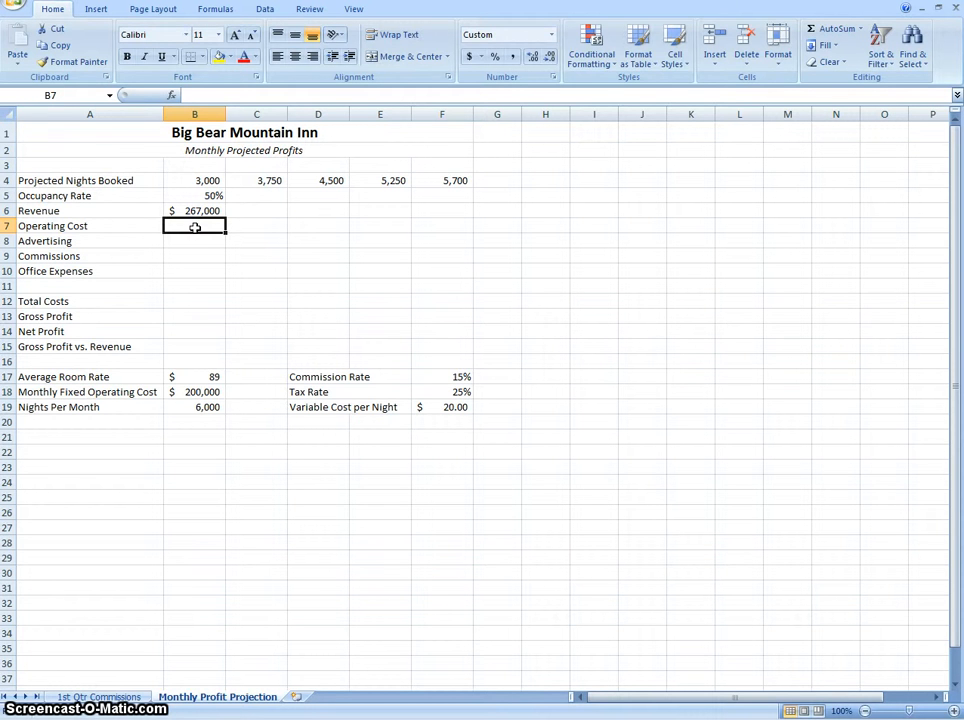
text(=)
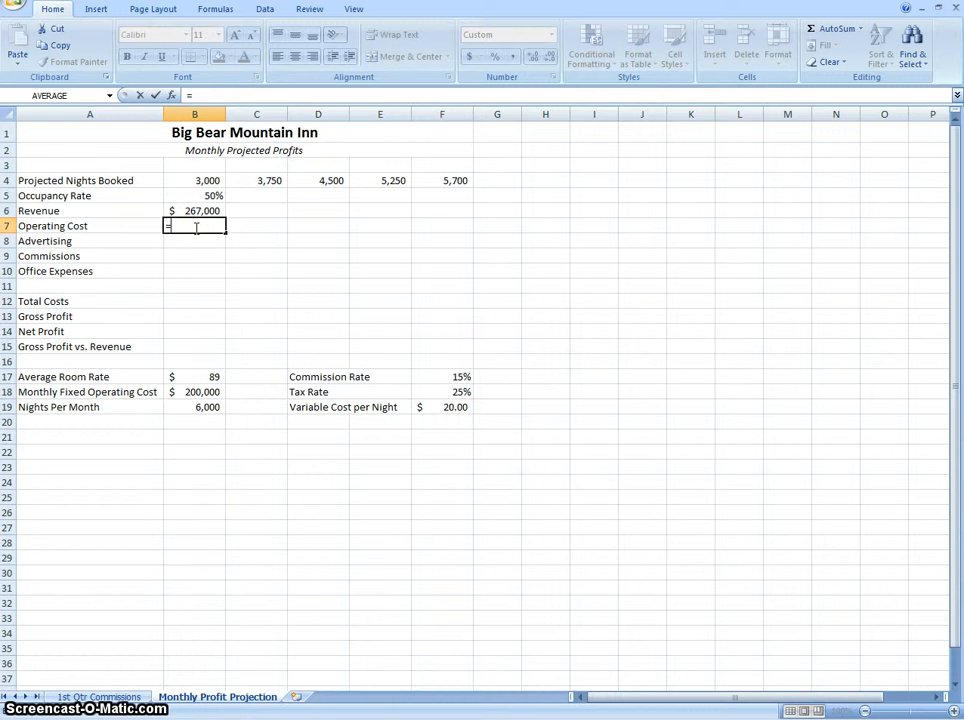
click(193, 392)
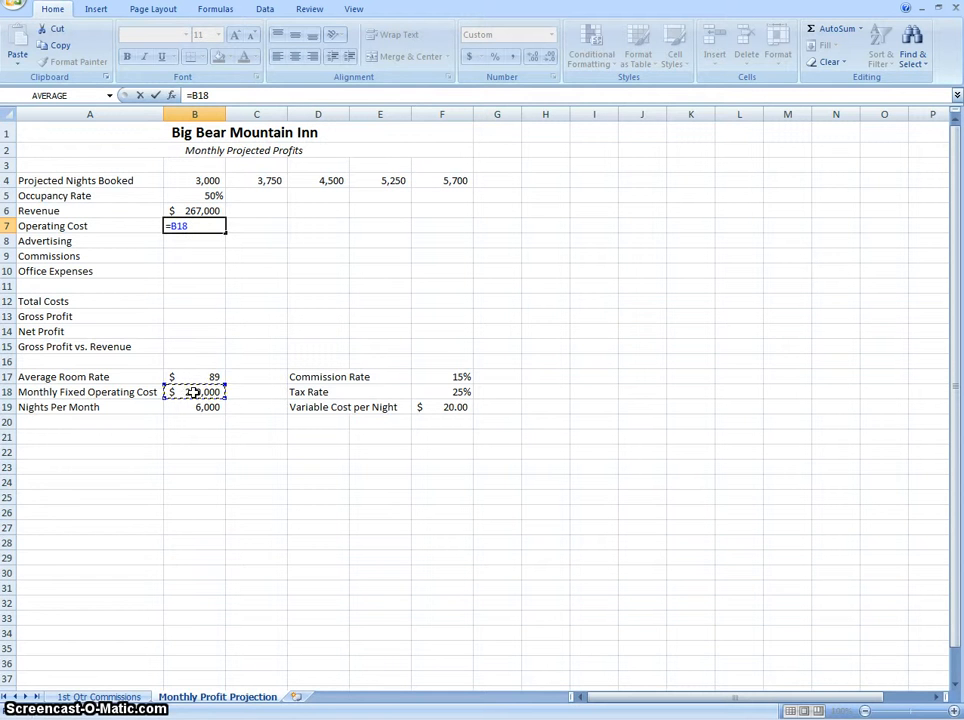
key(F4)
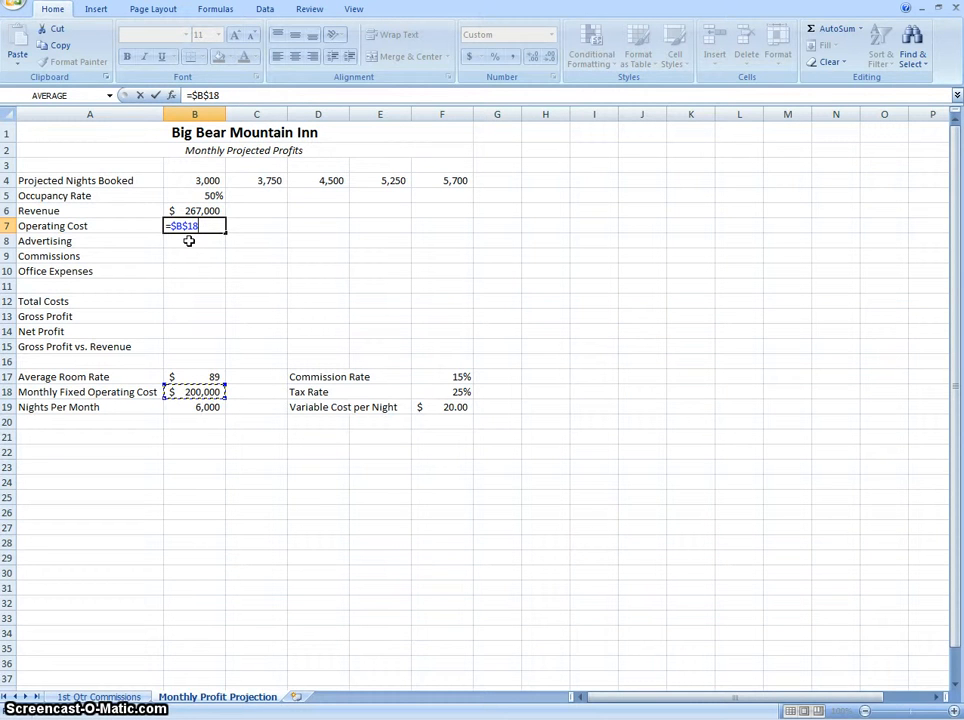
text(+()
click(453, 408)
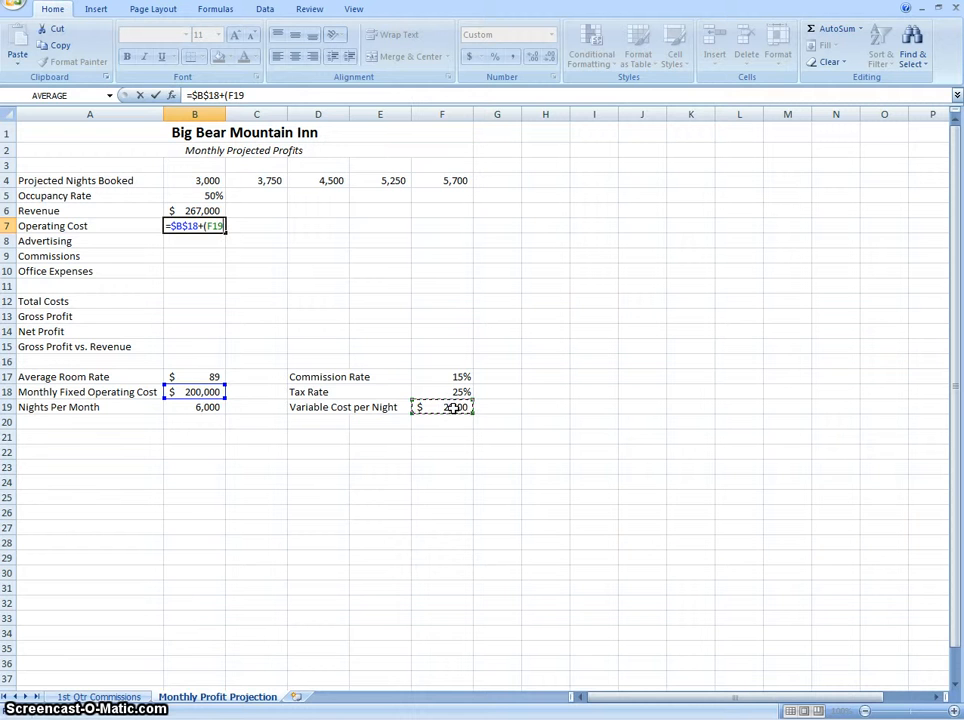
key(F4)
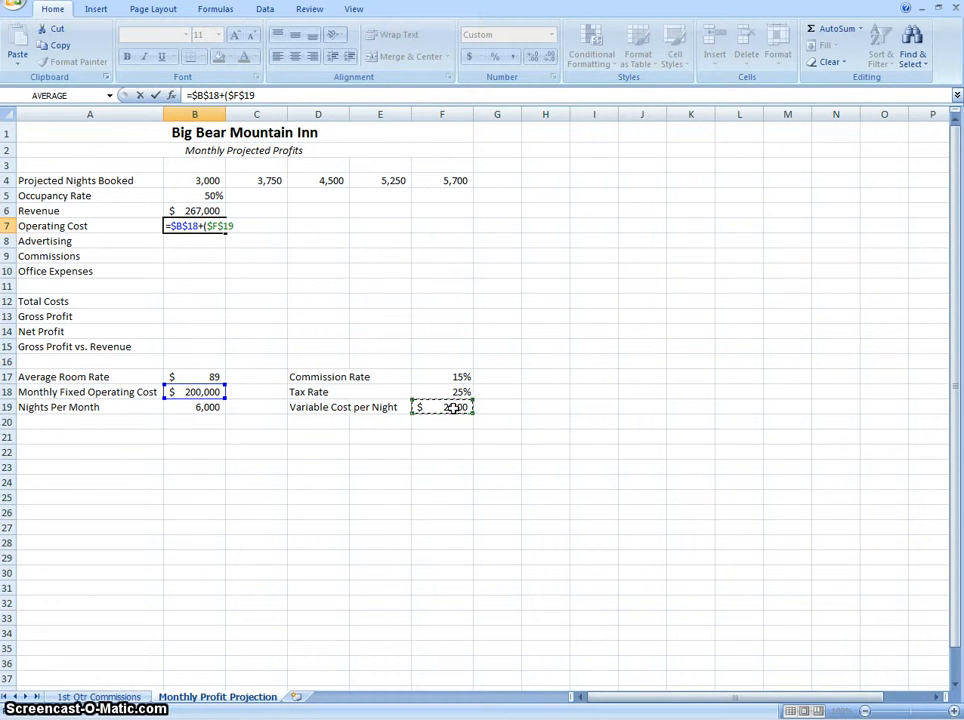
text(*)
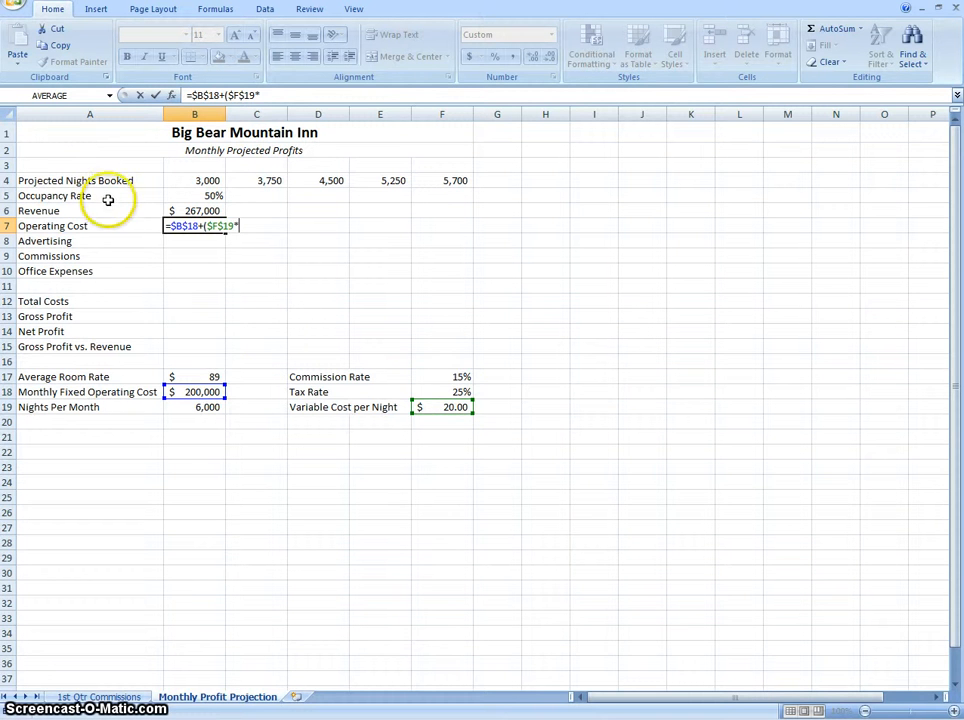
click(182, 182)
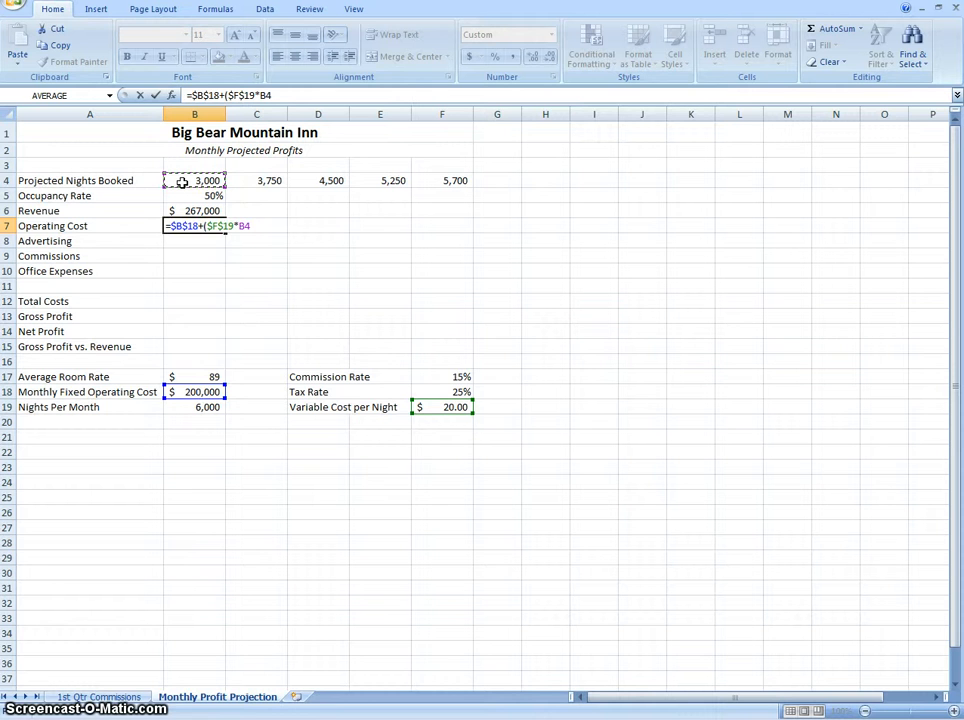
text())
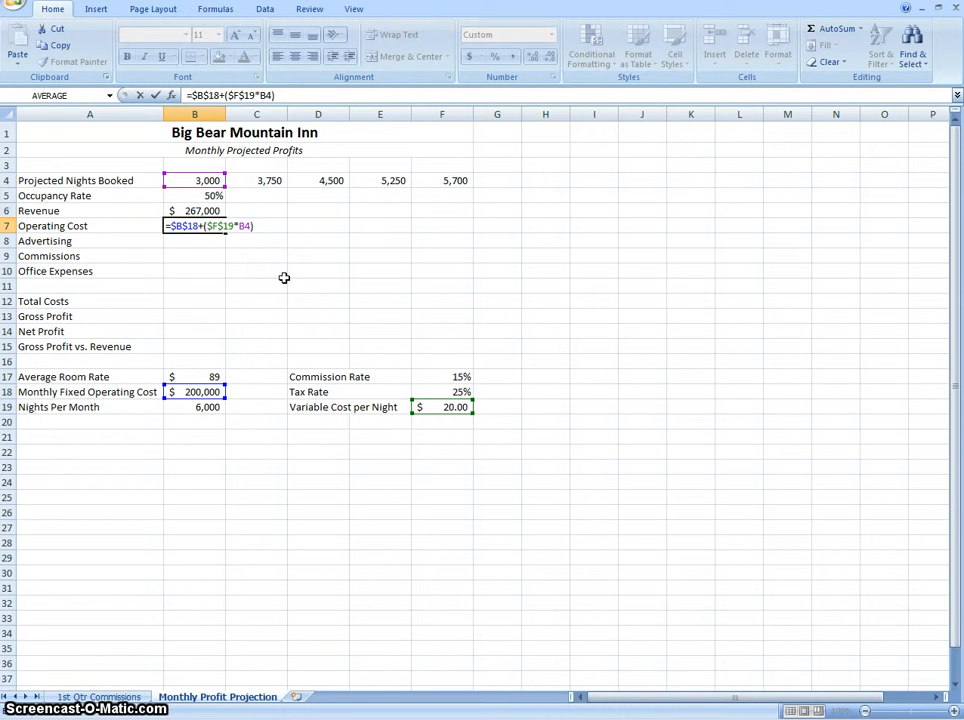
key(Return)
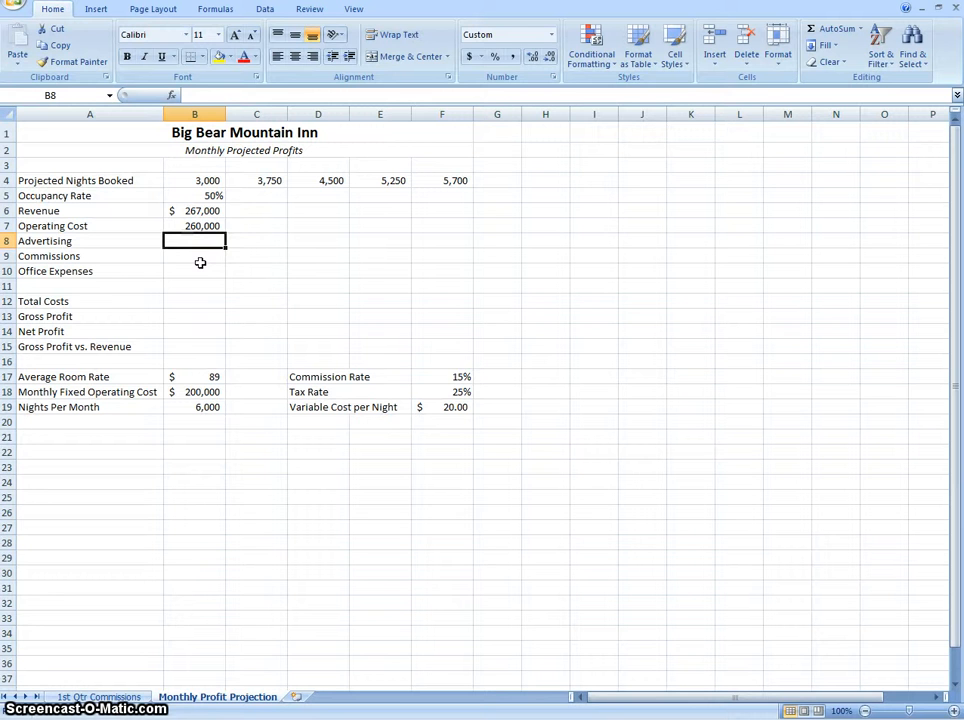
Enter 3500 for Advertising in B8 and 5000 for Office Expenses in B10
click(196, 245)
text(35)
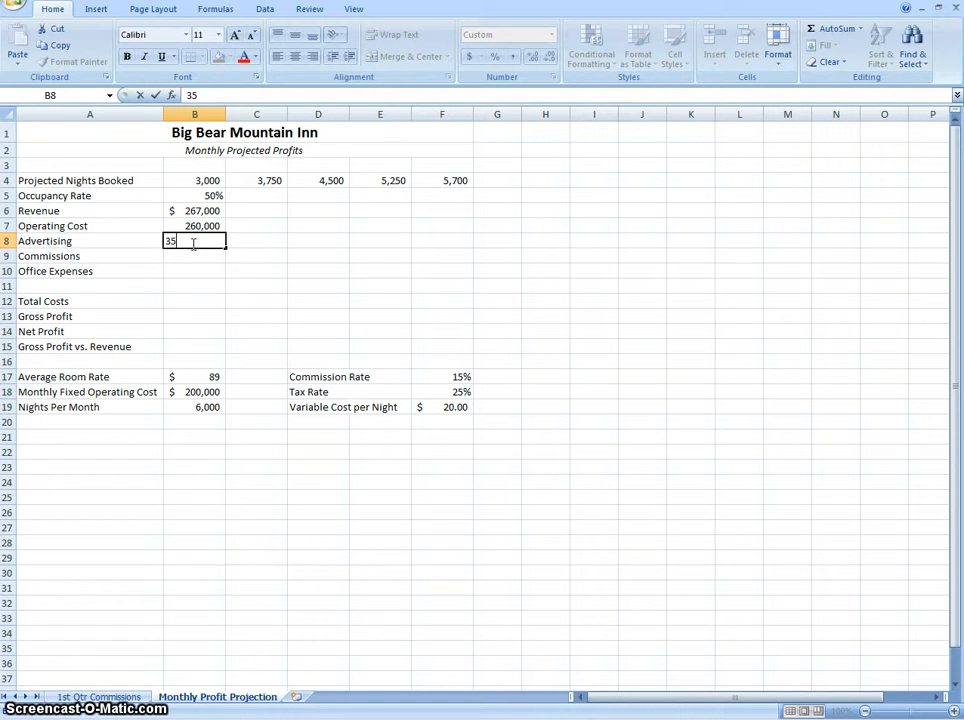
text(00)
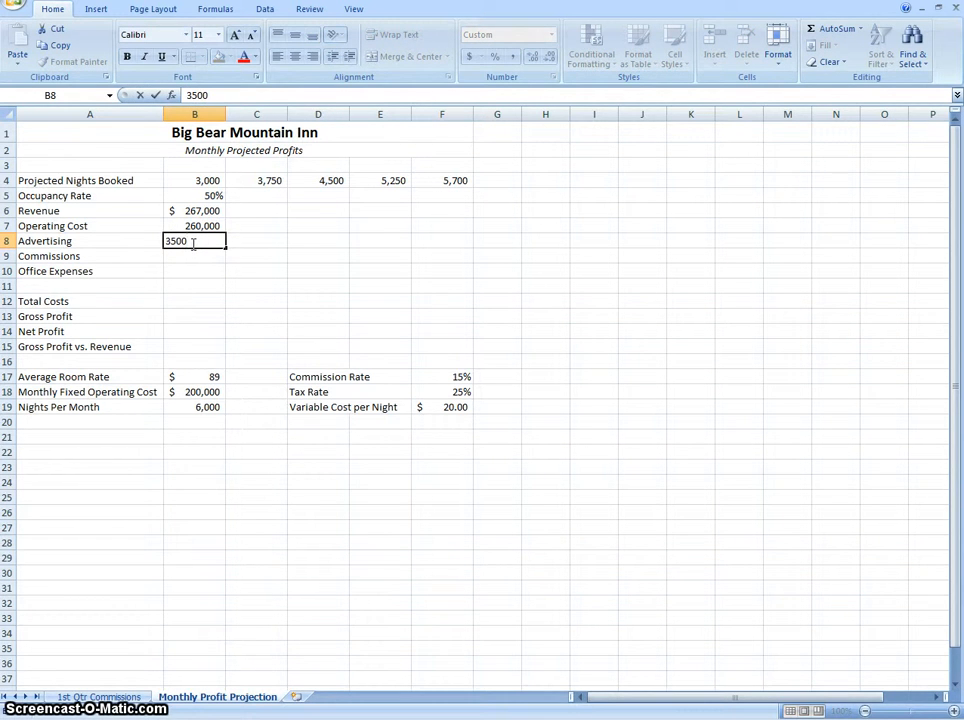
key(Return)
key(Return)
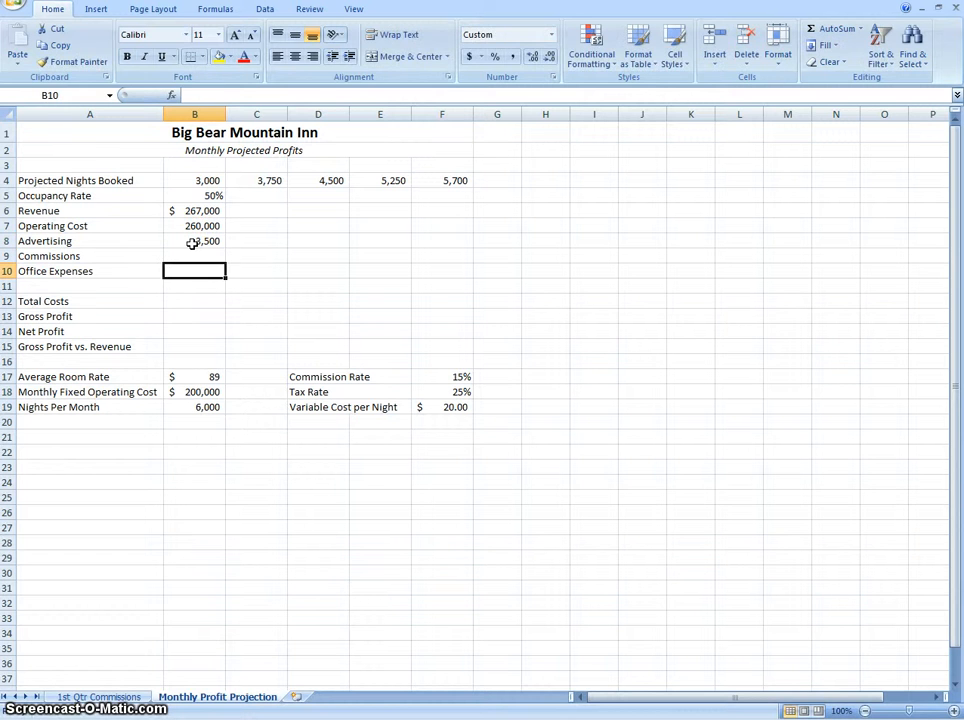
text(5,00)
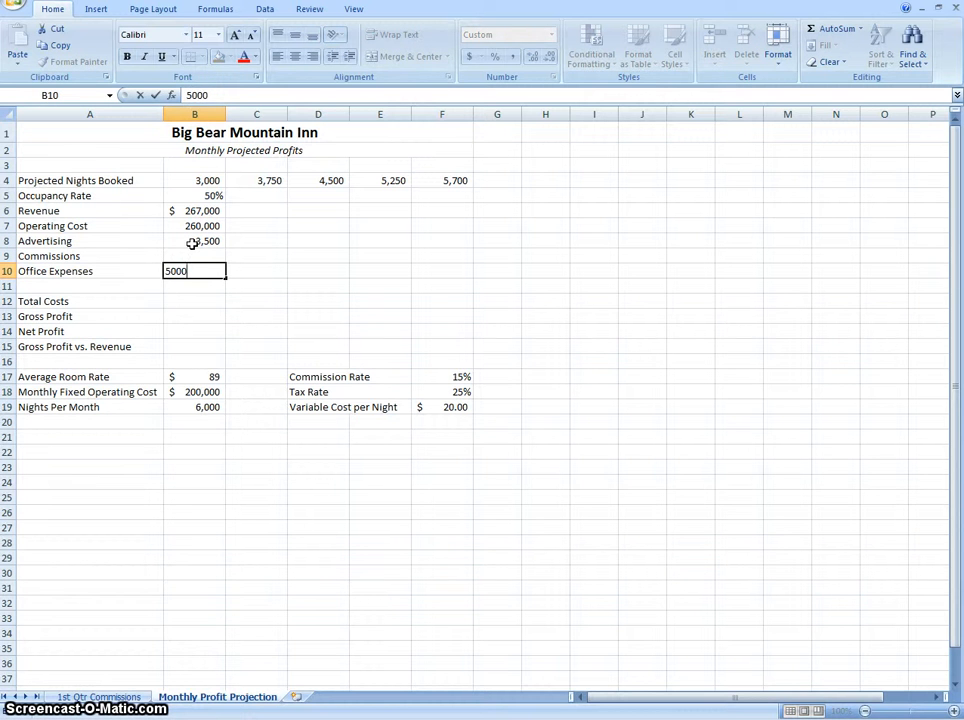
text(0)
key(Up)
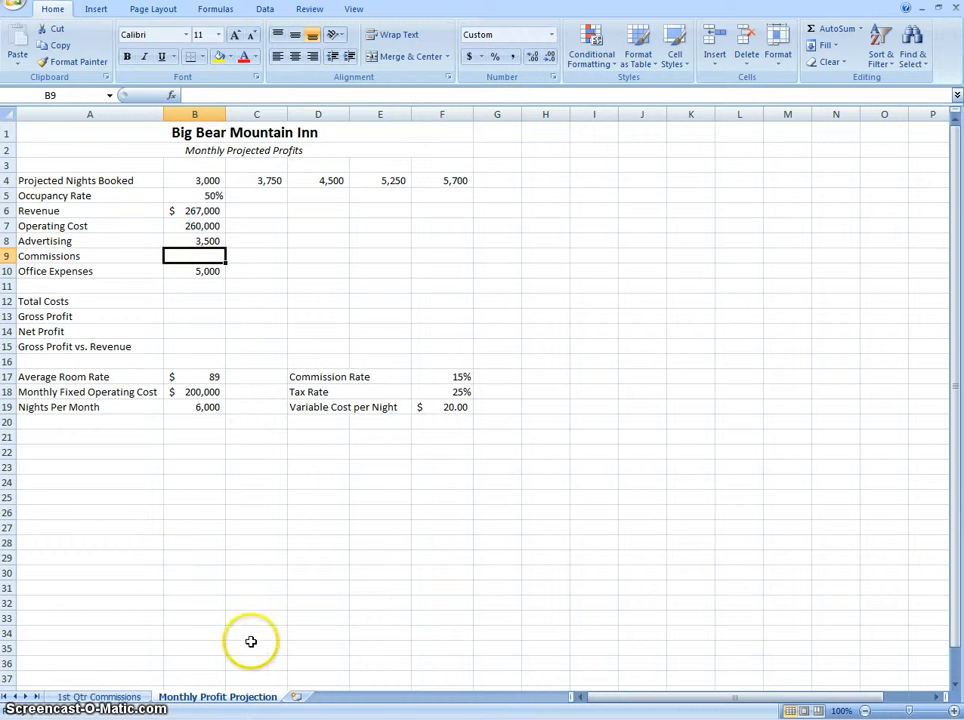
On the 1st Qtr Commissions sheet, check the average of the monthly booking totals in B11:D11
click(100, 697)
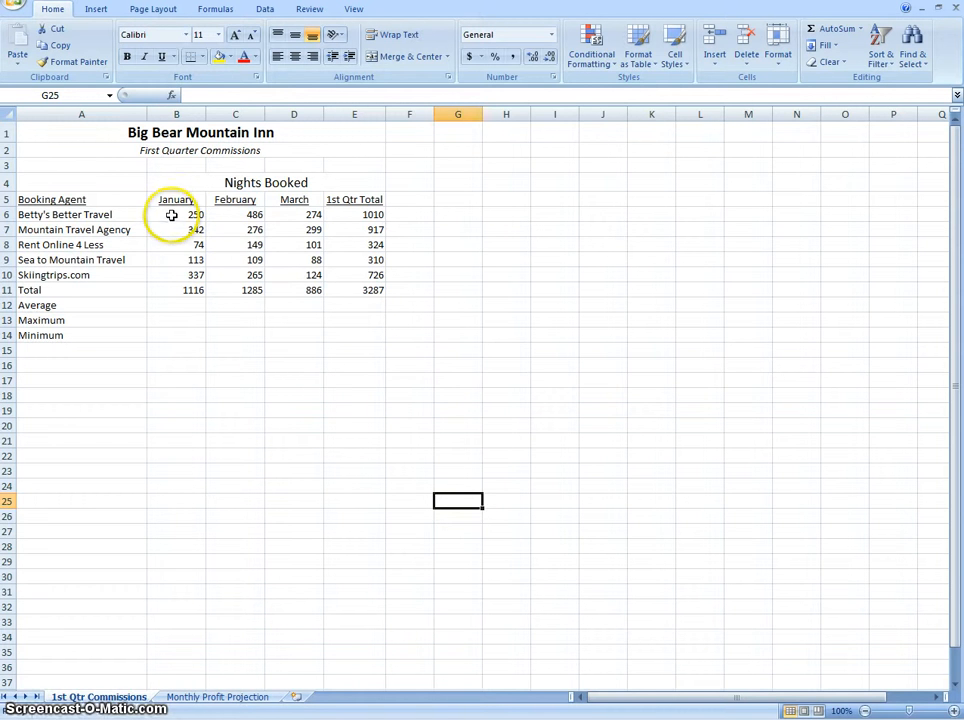
drag(172, 215, 219, 241)
click(236, 335)
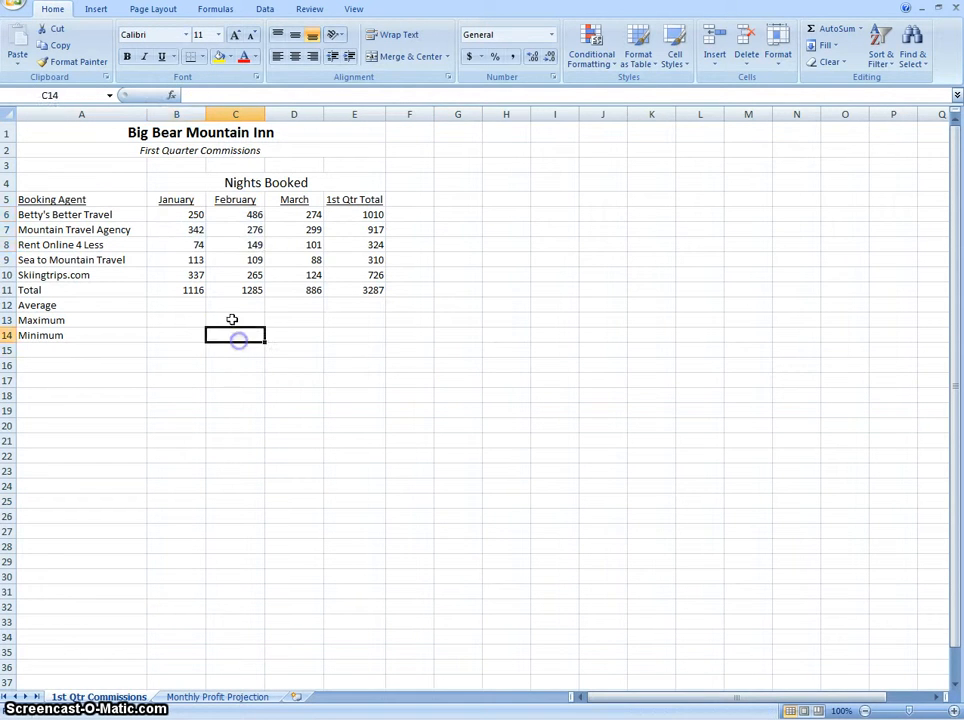
click(169, 290)
drag(169, 290, 287, 296)
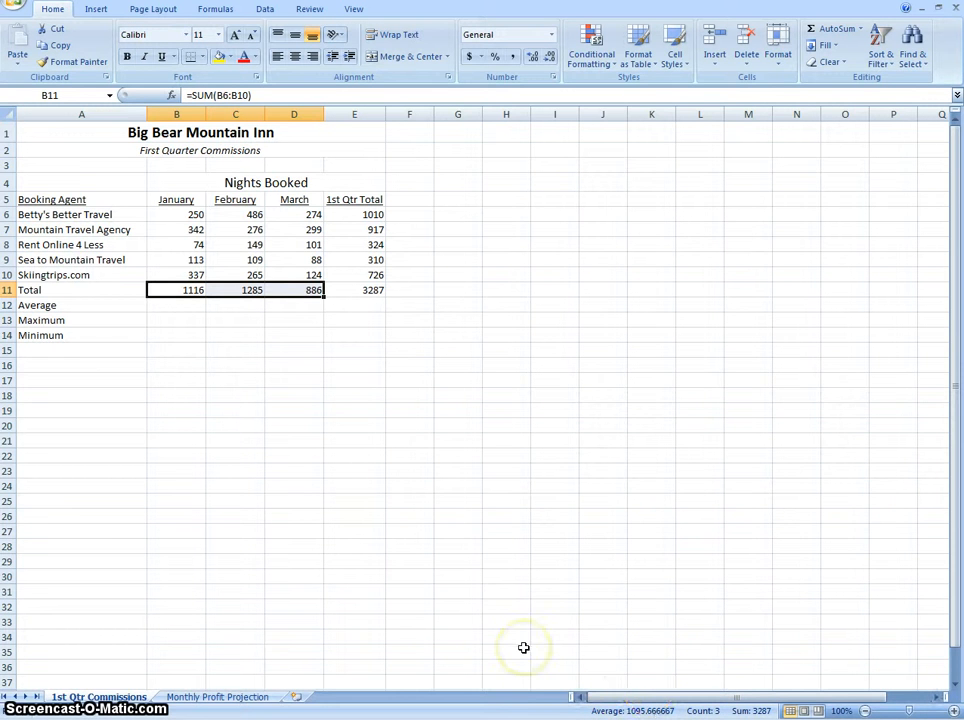
On the Monthly Profit Projection sheet, calculate Commissions in B9 with the formula =1096*$B$17*$F$17
click(234, 698)
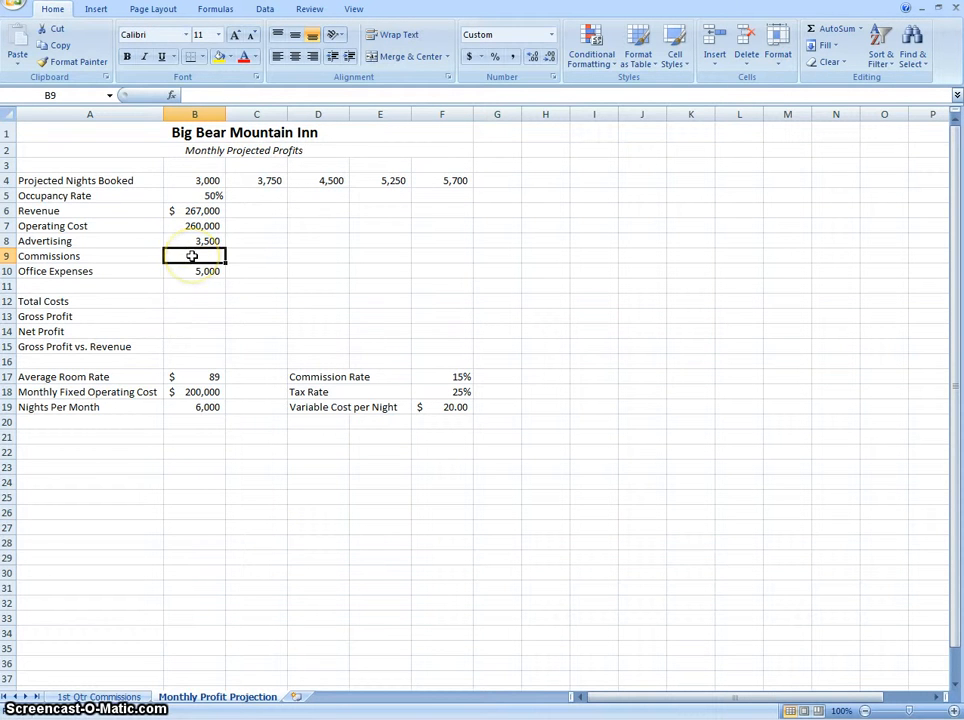
text(=1096)
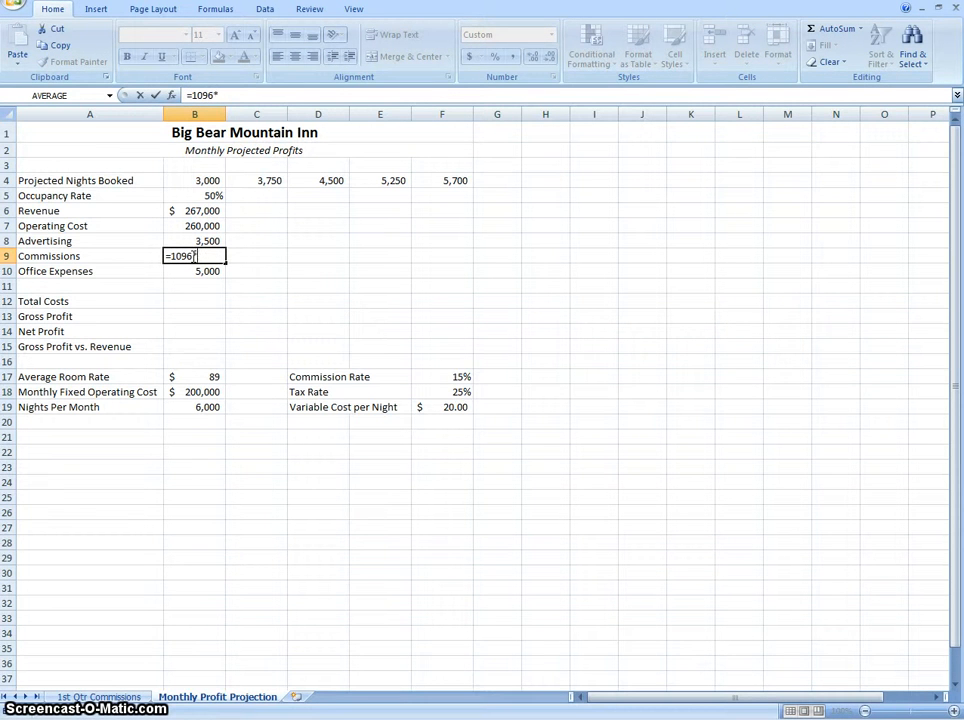
text(*$)
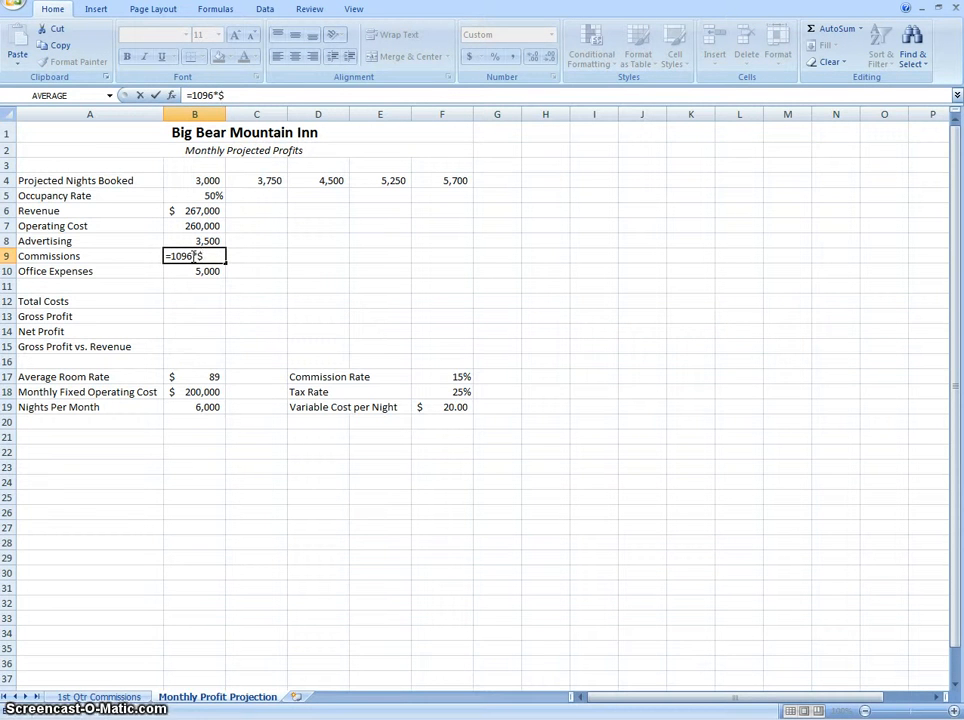
text(b$1)
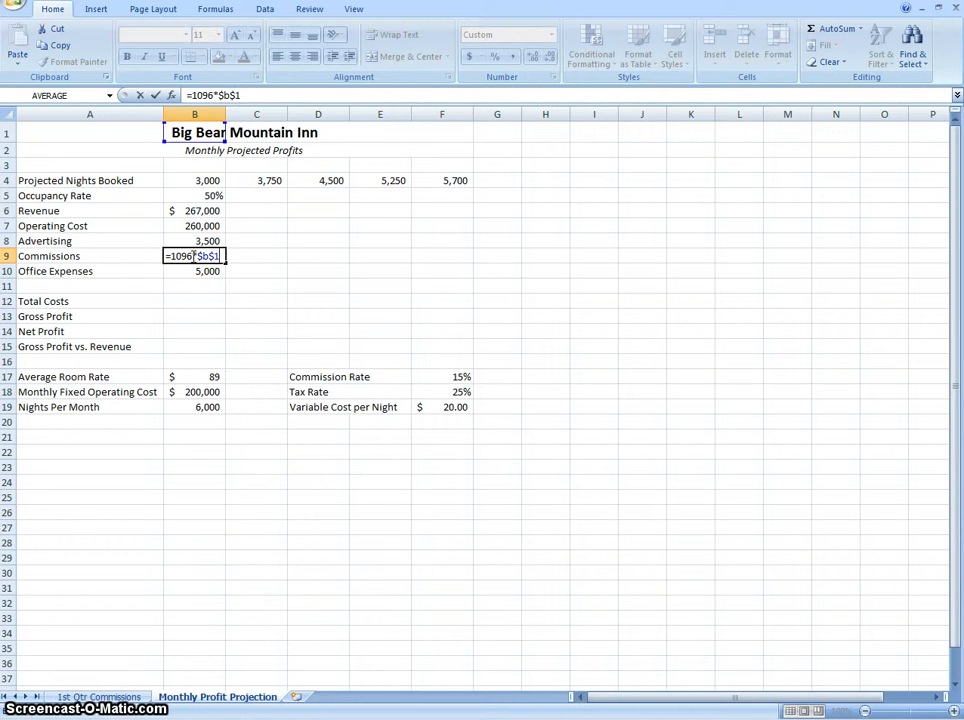
text(7)
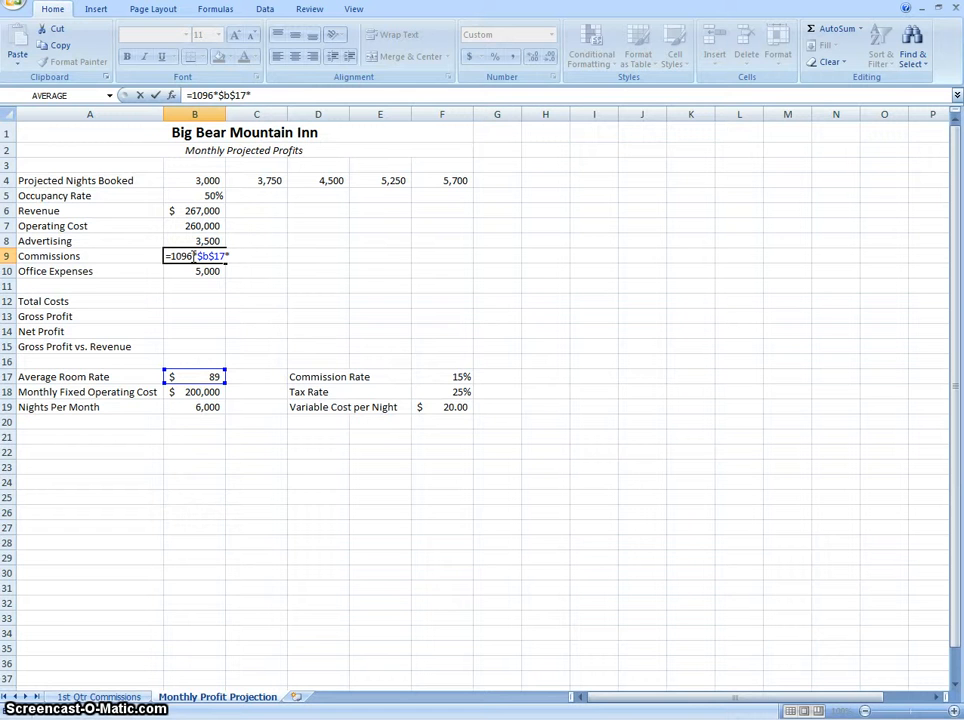
text(*)
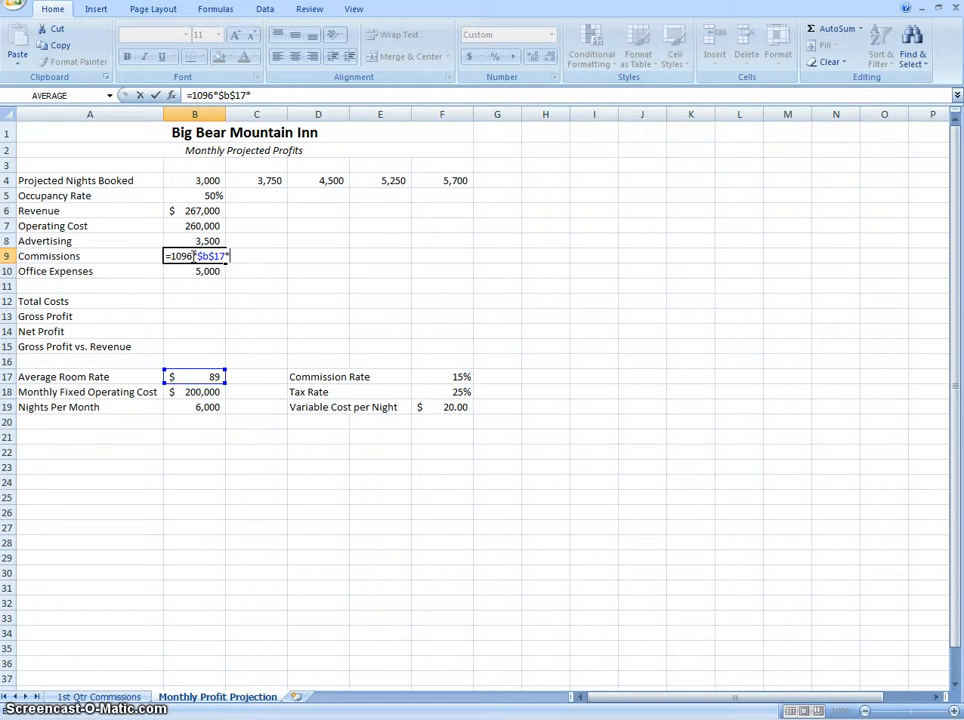
text($f)
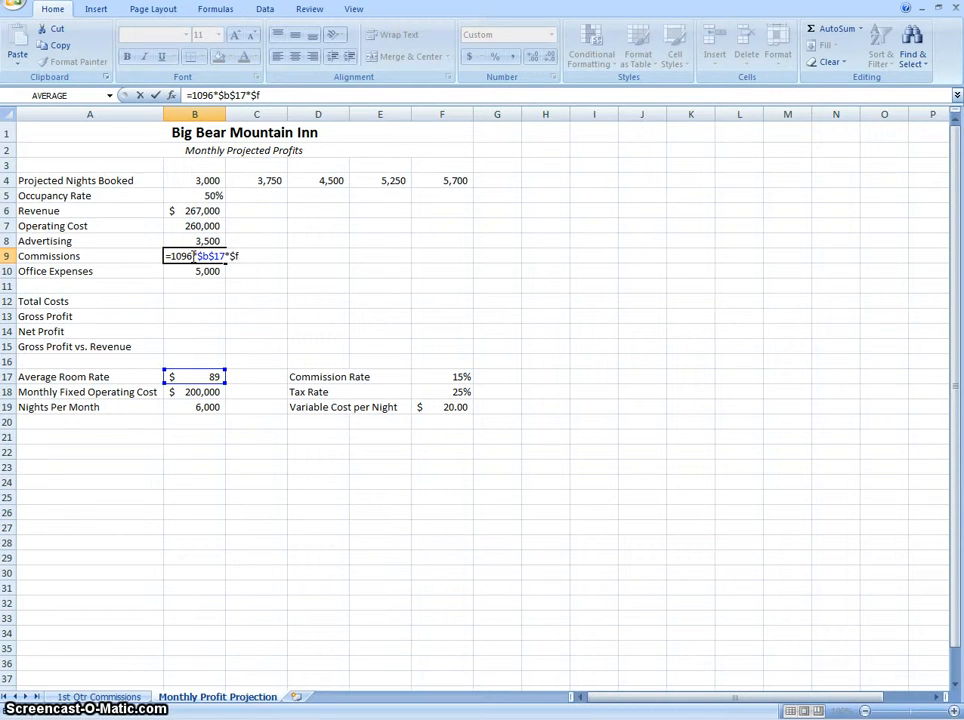
text($17)
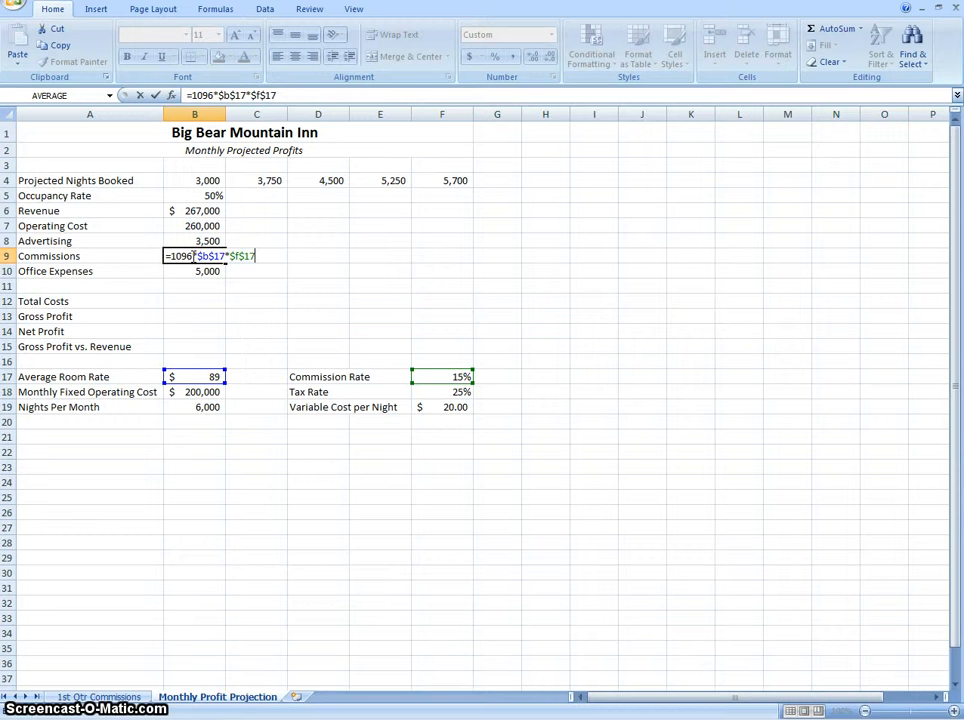
key(Return)
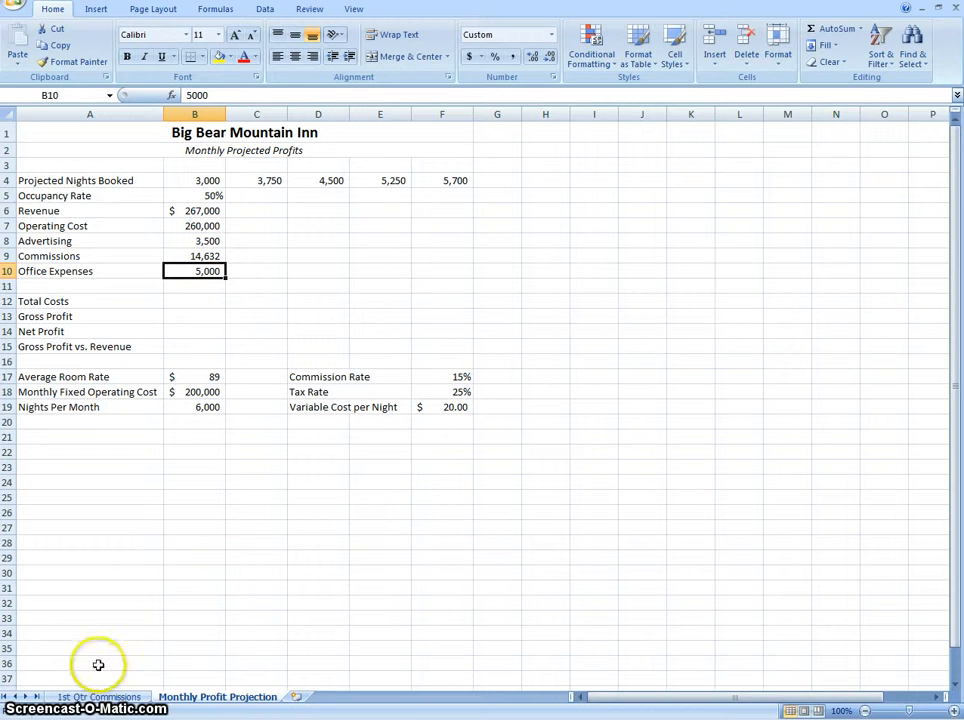
Calculate Total Costs in B12 with the formula =SUM(B7:B10)
click(186, 297)
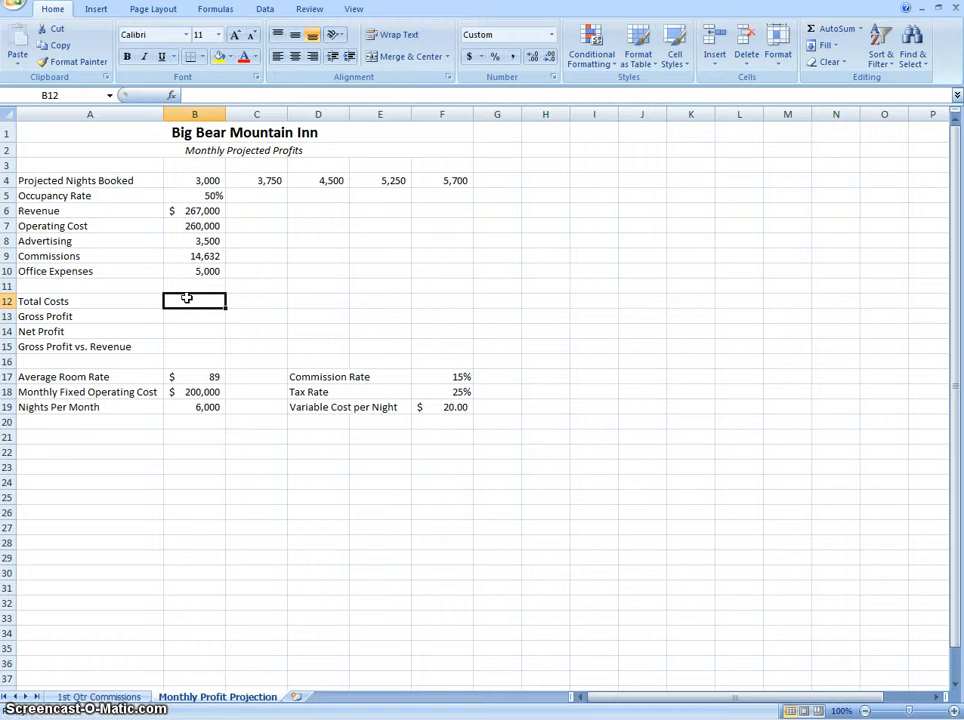
click(828, 29)
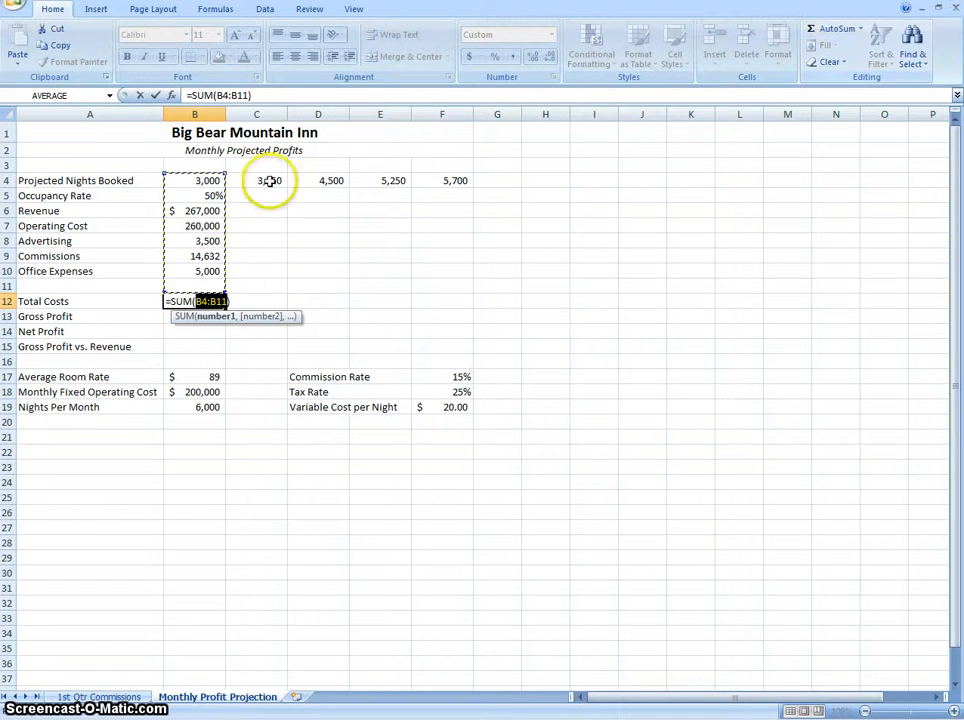
click(171, 208)
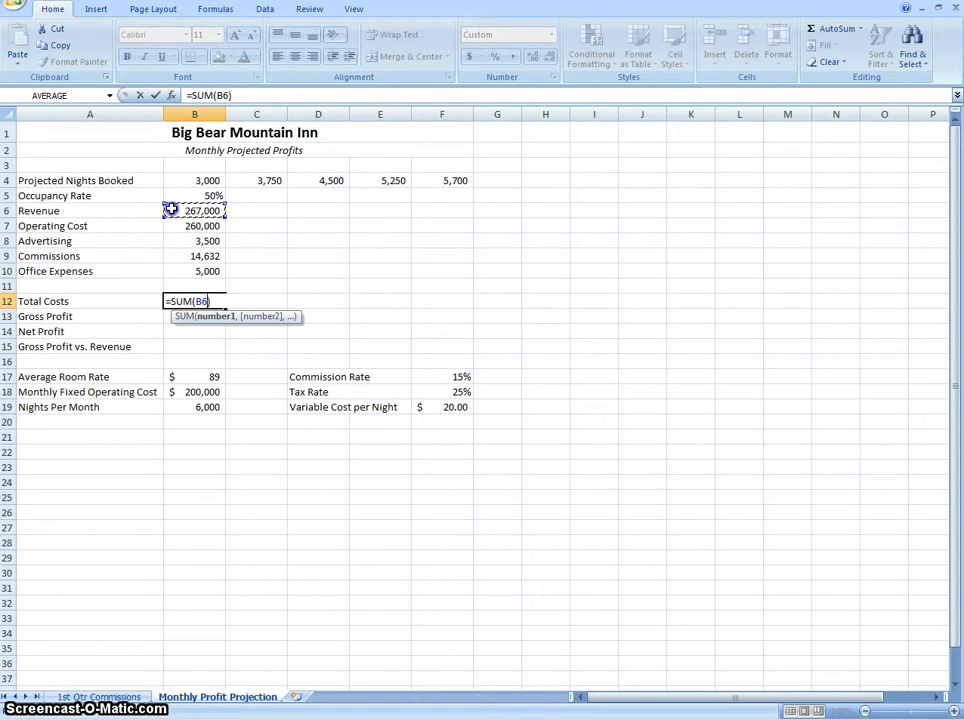
drag(172, 226, 176, 270)
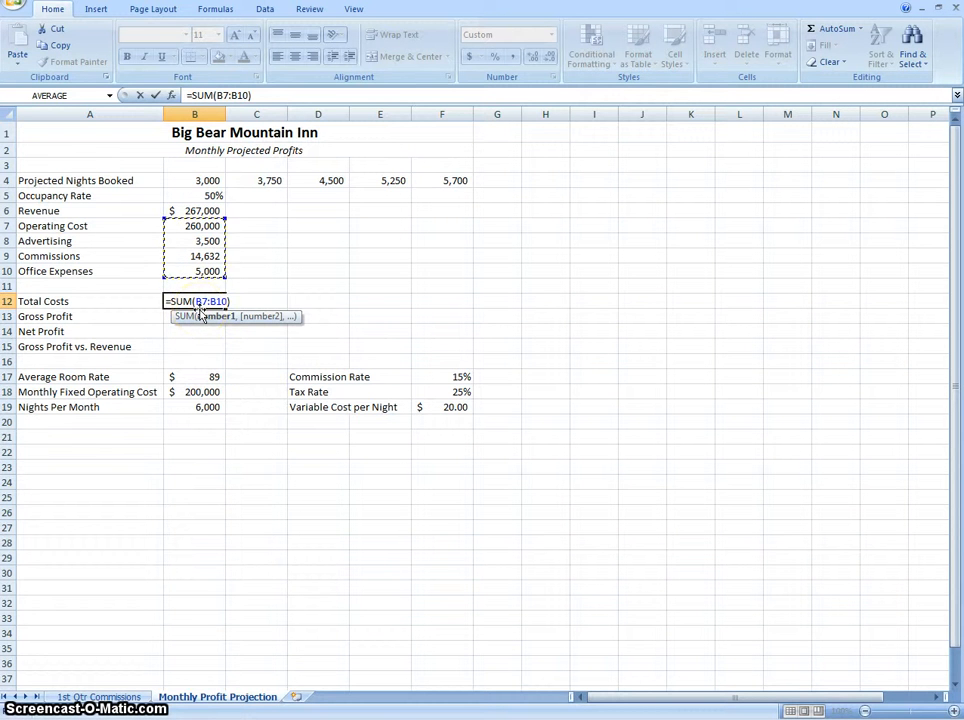
key(Return)
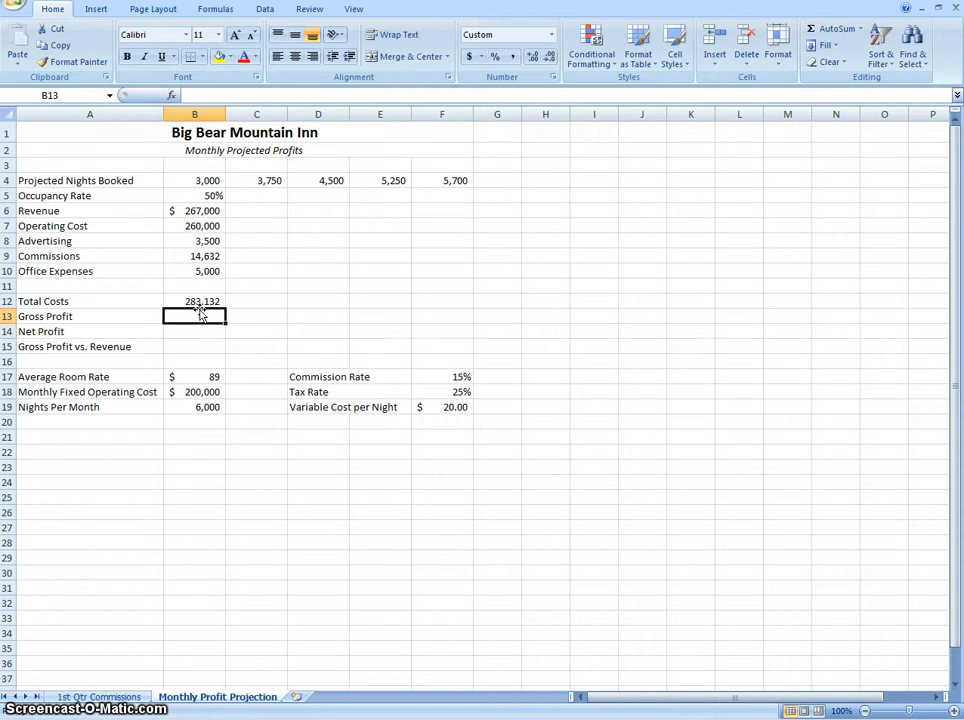